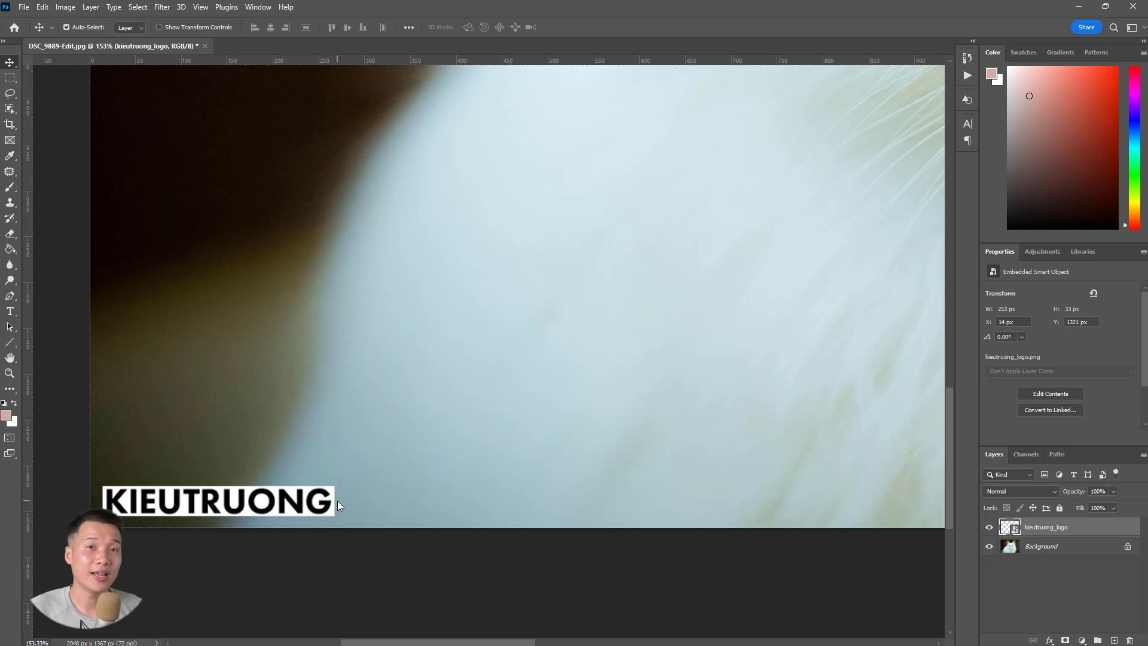
# Run Image Processor on the cat photo folder with the Logo action, saving JPEGs
pyautogui.click(1035, 490)
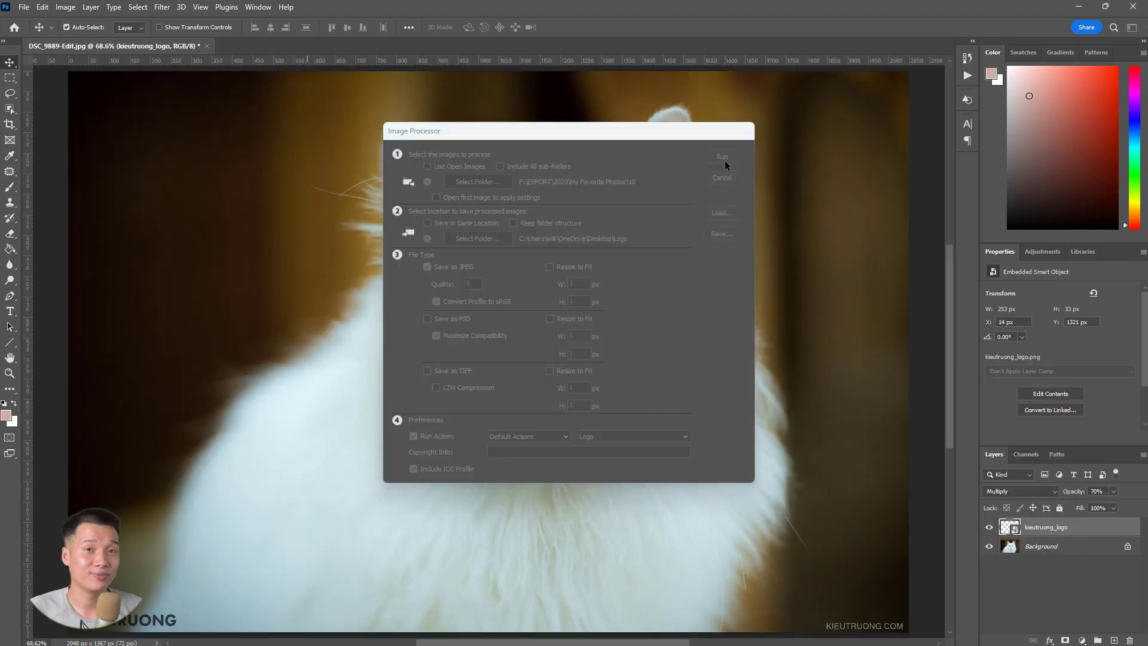
pyautogui.click(725, 160)
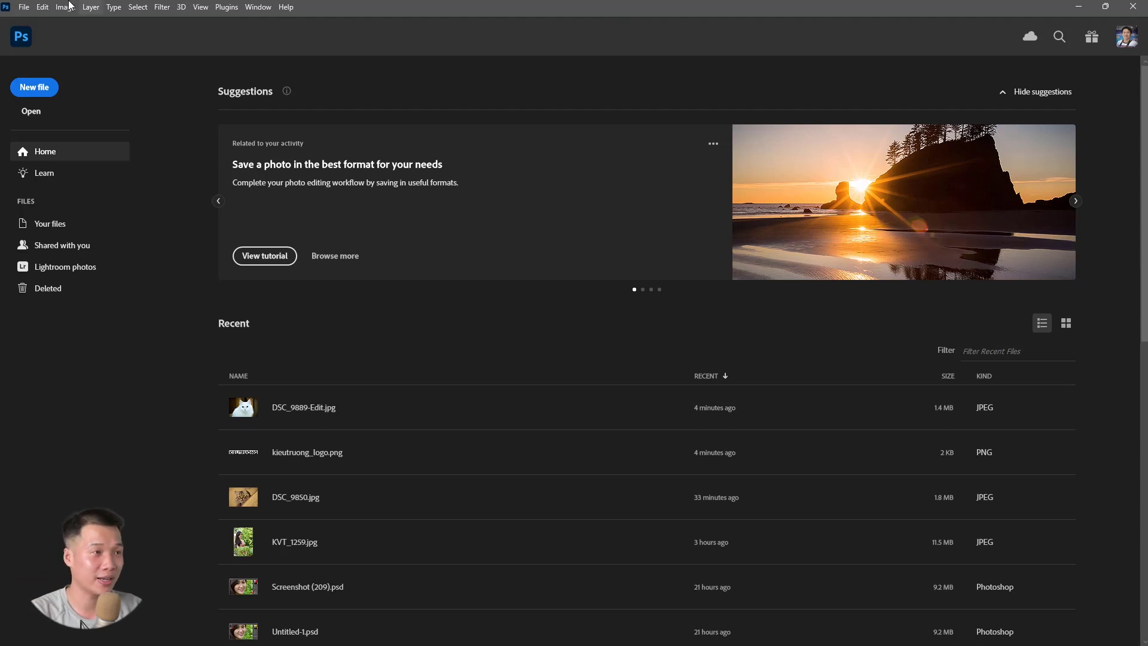
# Open DSC_9889-Edit from the My Favorite Photos > 10 folder
pyautogui.click(24, 6)
pyautogui.click(39, 42)
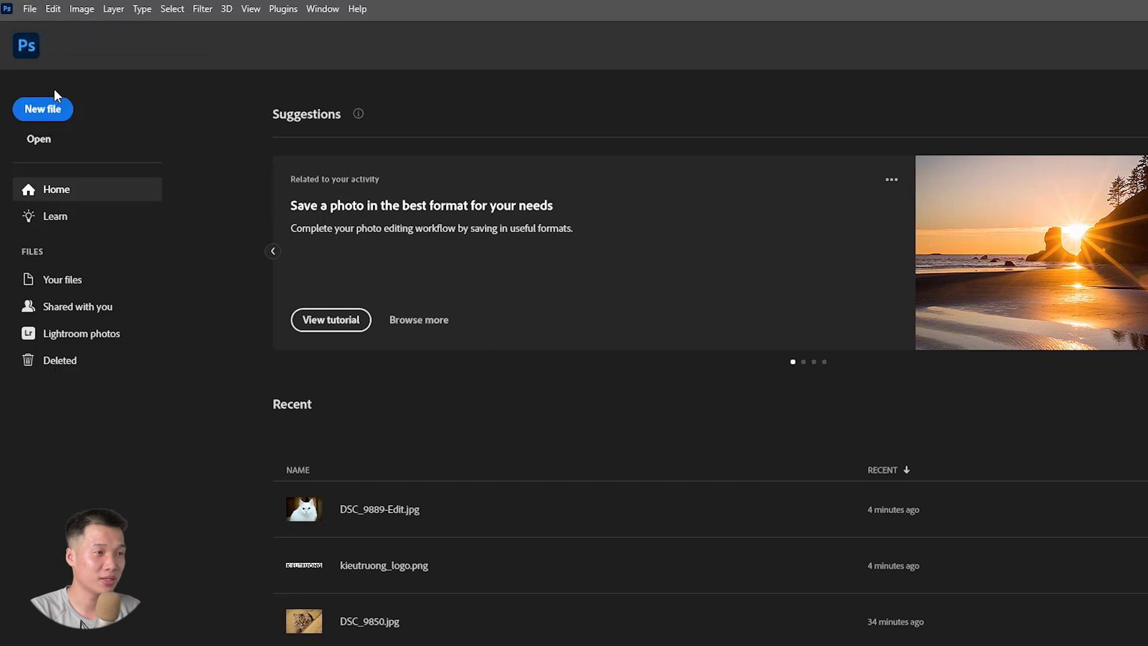
pyautogui.click(75, 219)
pyautogui.doubleClick(490, 143)
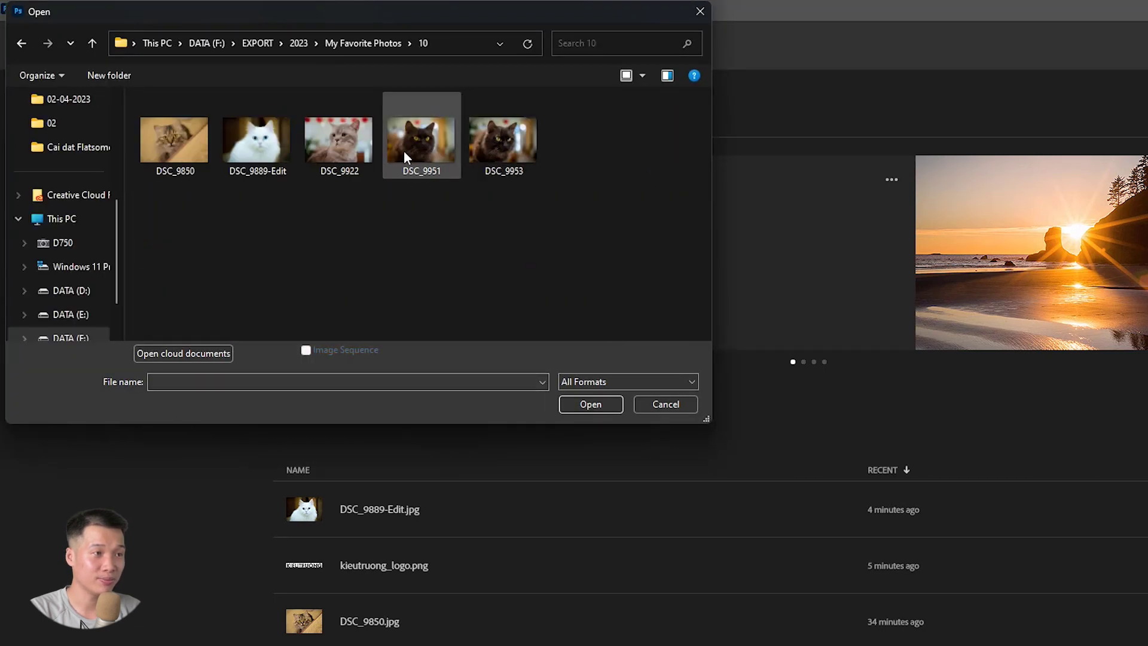
pyautogui.click(268, 150)
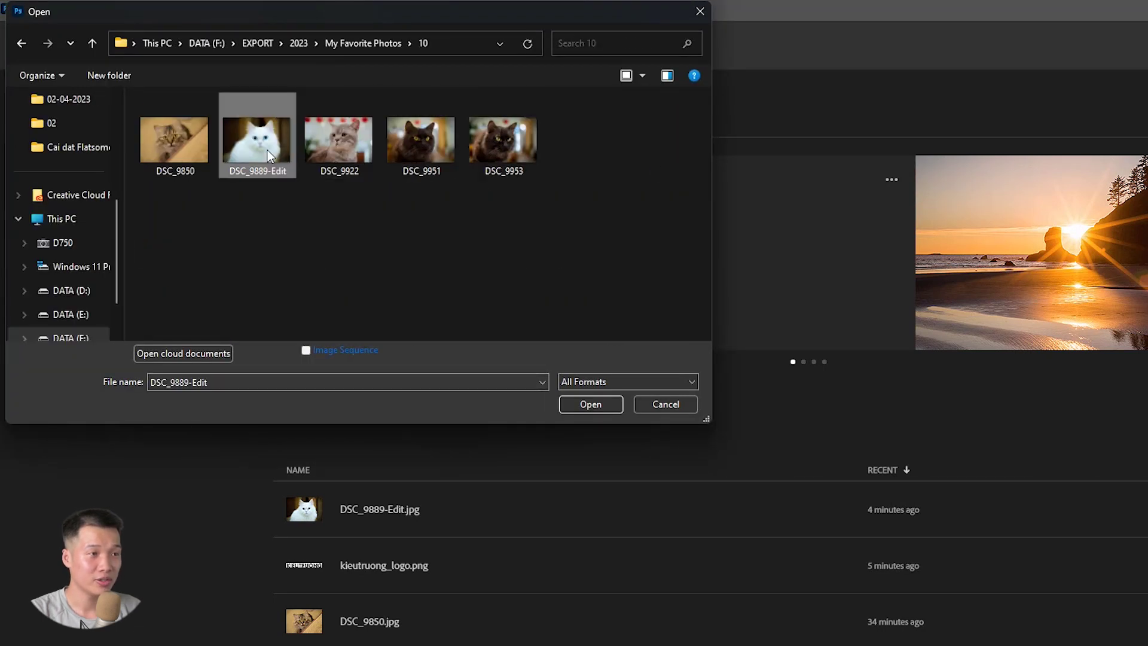
pyautogui.click(593, 404)
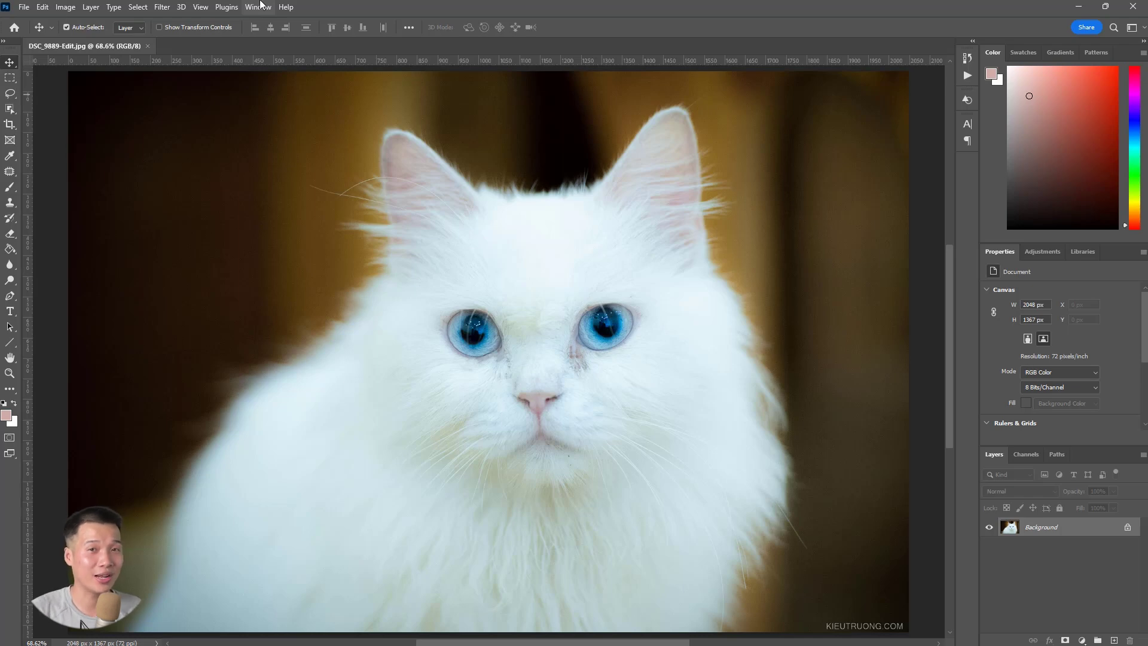
# From the Actions panel, add a 'Logo' action to Default Actions and begin recording
pyautogui.click(262, 7)
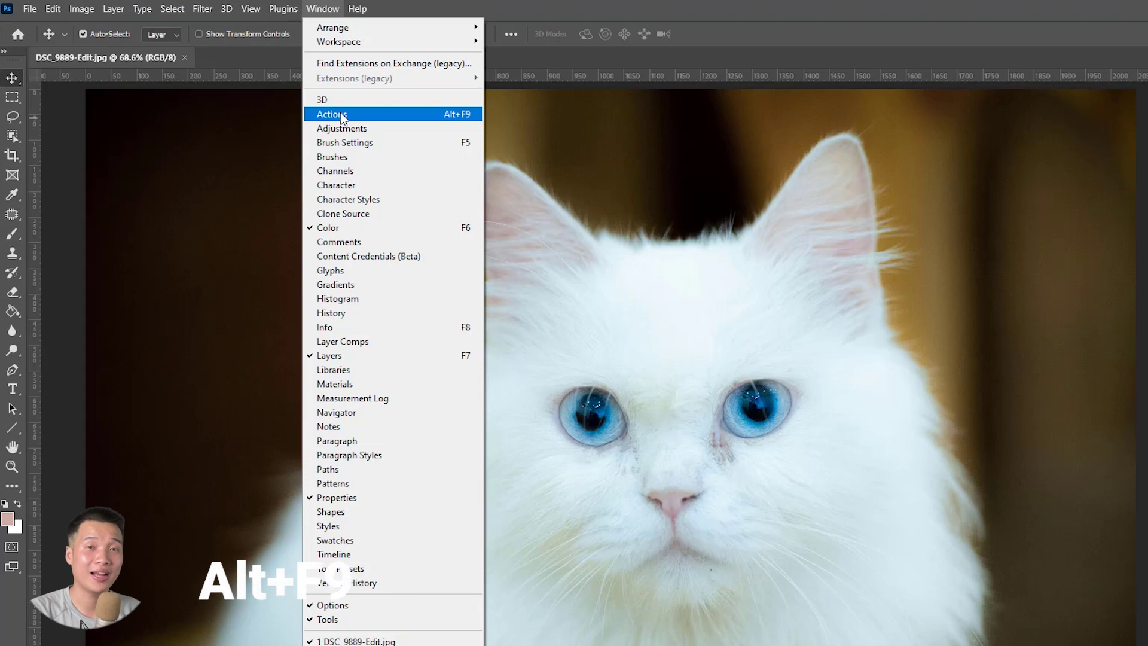
pyautogui.click(343, 117)
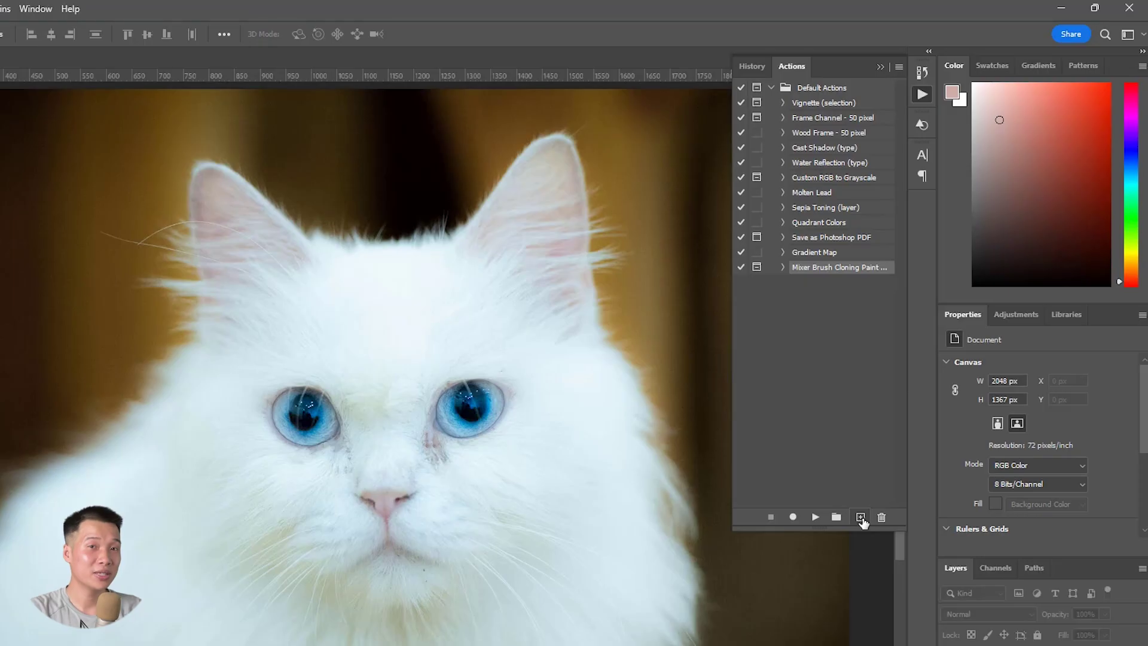
pyautogui.click(860, 518)
pyautogui.write('Logo')
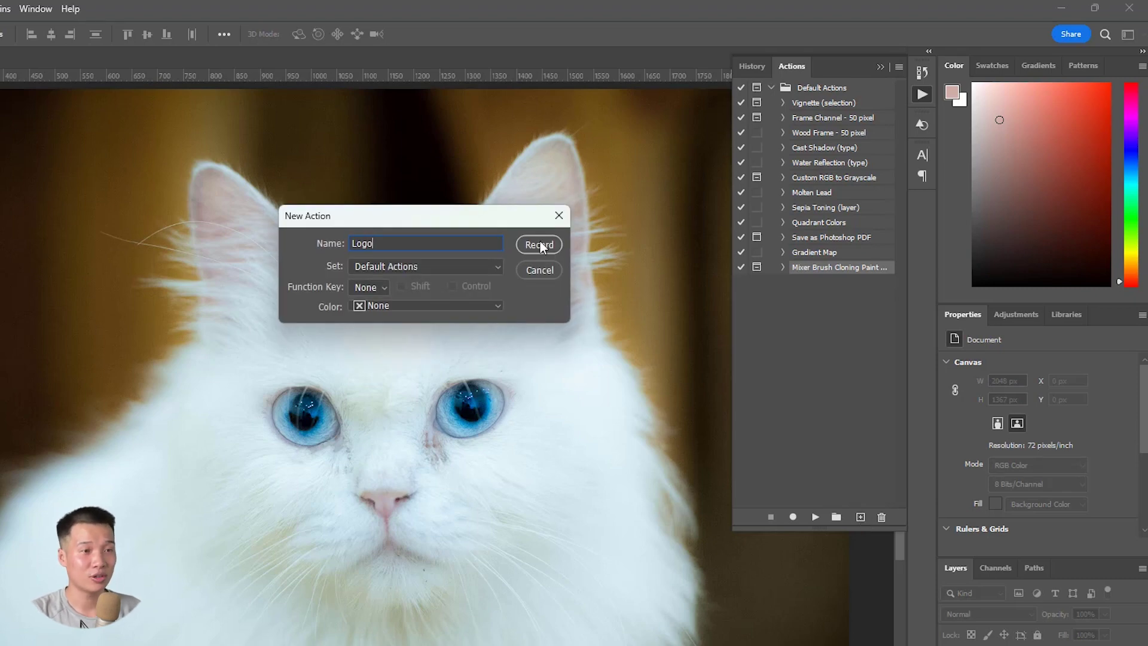
pyautogui.click(540, 245)
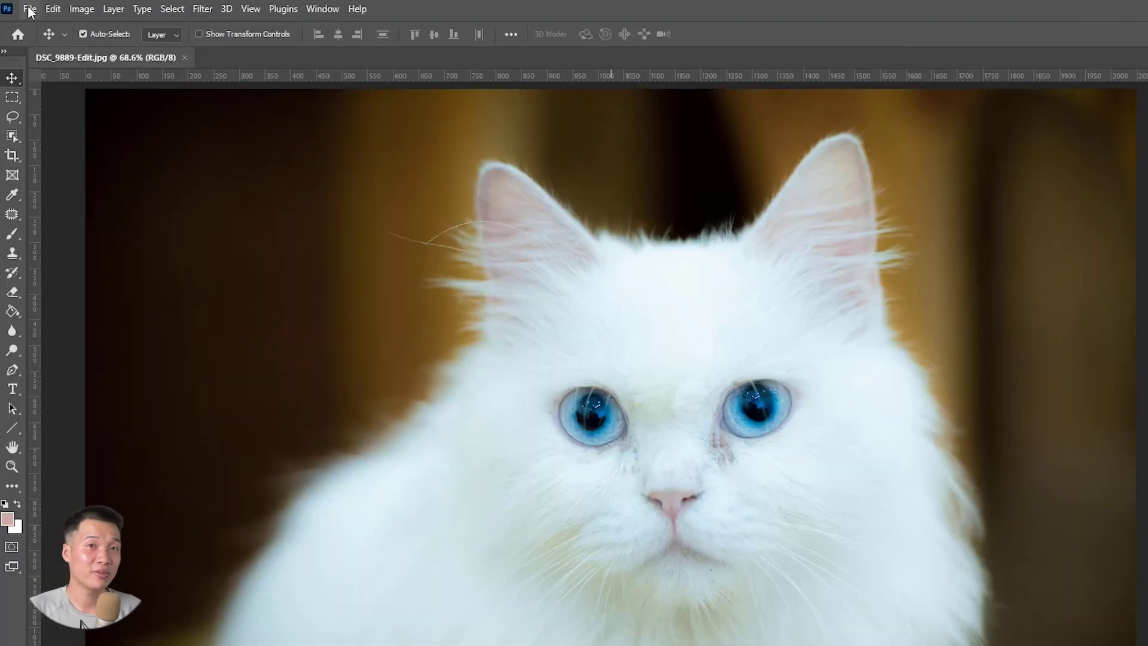
# Place kieutruong_logo.png from the Desktop as an embedded layer on the cat photo
pyautogui.click(30, 9)
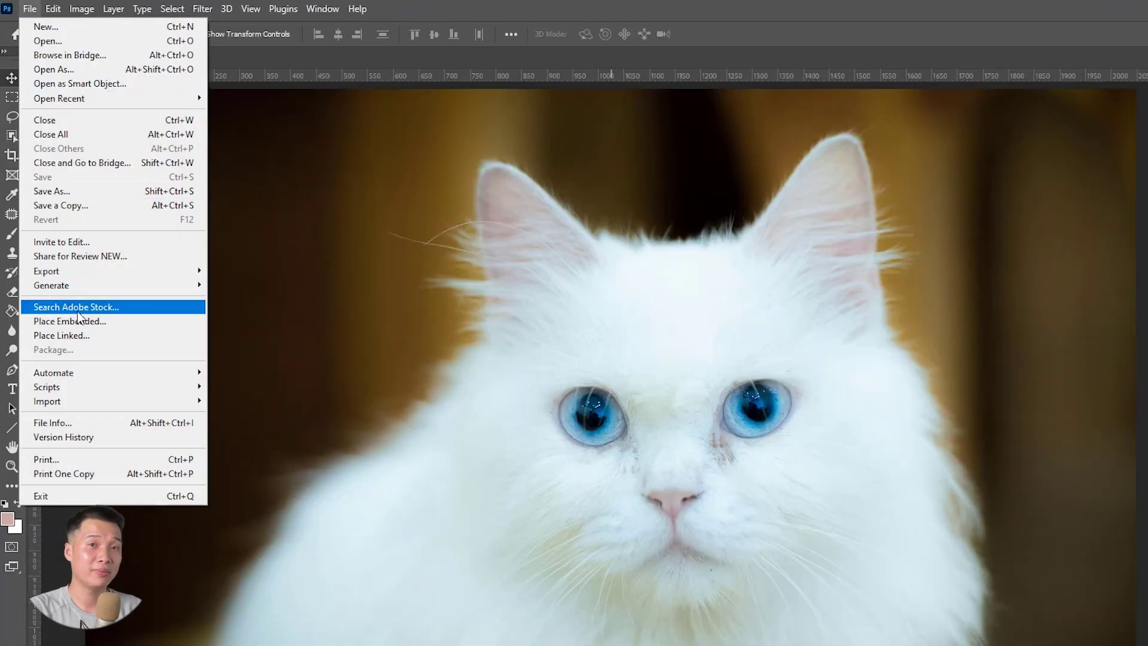
pyautogui.click(78, 320)
pyautogui.click(282, 220)
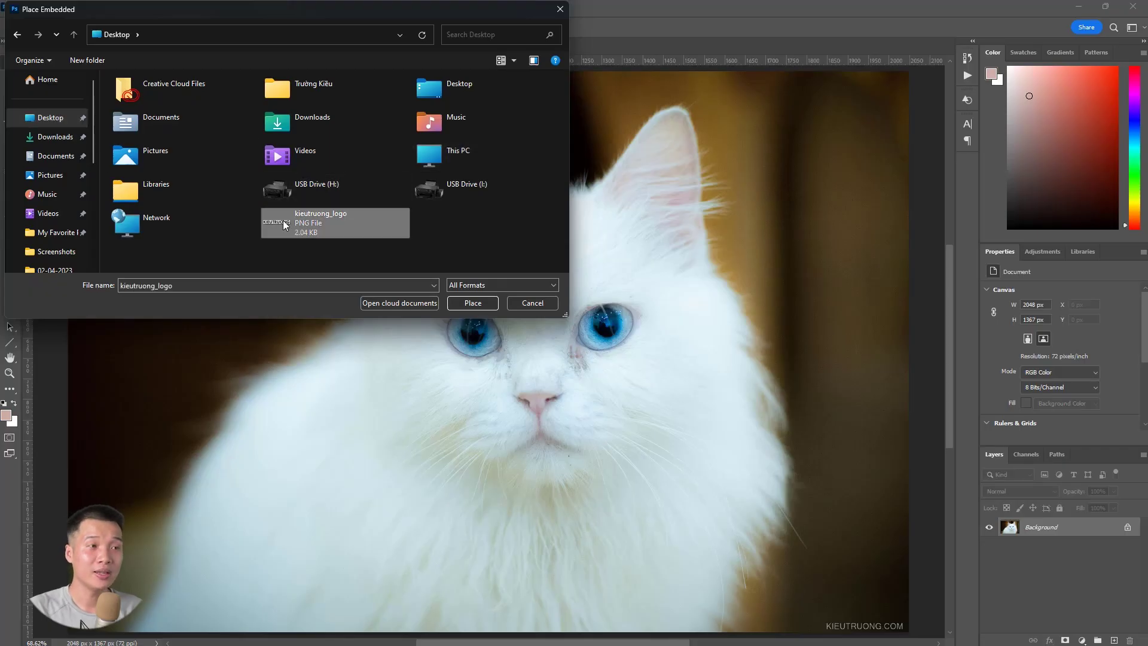
pyautogui.click(472, 303)
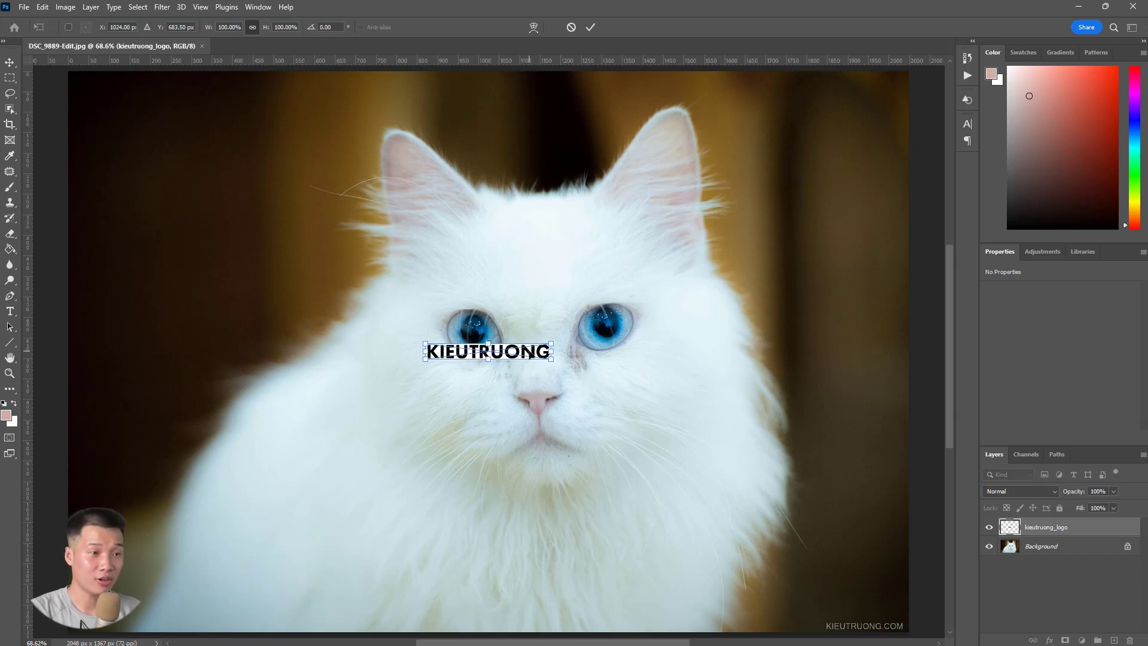
# Move the logo into the bottom-left corner, zooming in to fine-tune its position
pyautogui.moveTo(530, 354)
pyautogui.mouseDown()
pyautogui.moveTo(194, 609)
pyautogui.moveTo(107, 619)
pyautogui.moveTo(142, 543)
pyautogui.moveTo(832, 409)
pyautogui.mouseUp()
pyautogui.press('Return')
pyautogui.press('z')
pyautogui.moveTo(951, 384); pyautogui.dragTo(630, 589)
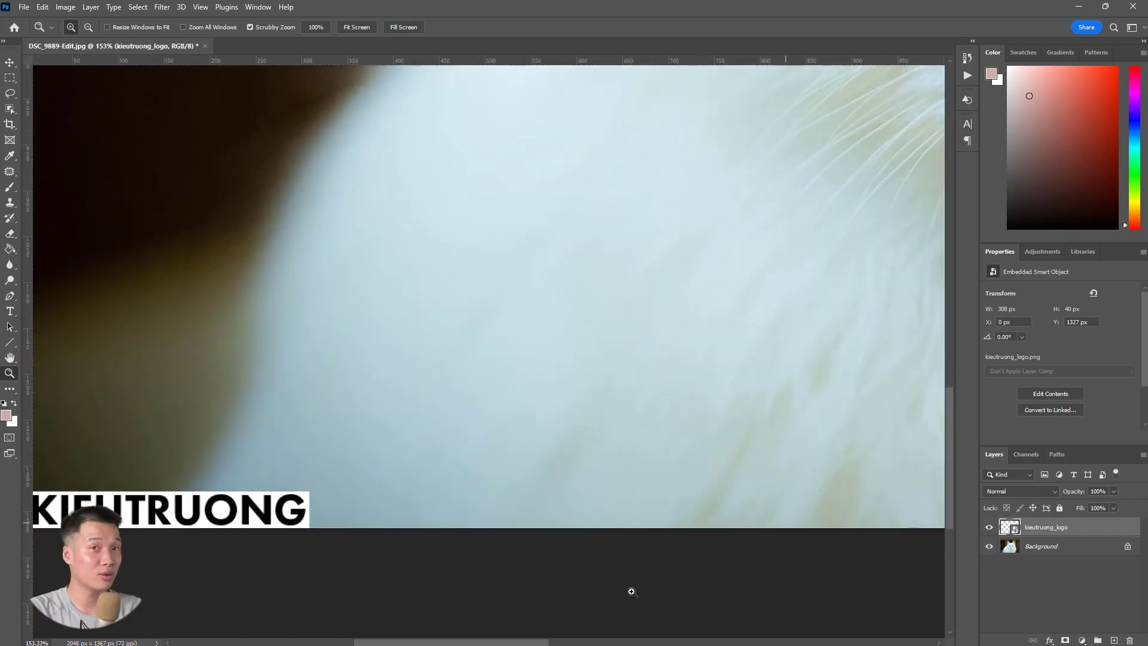
pyautogui.moveTo(516, 643); pyautogui.dragTo(507, 643)
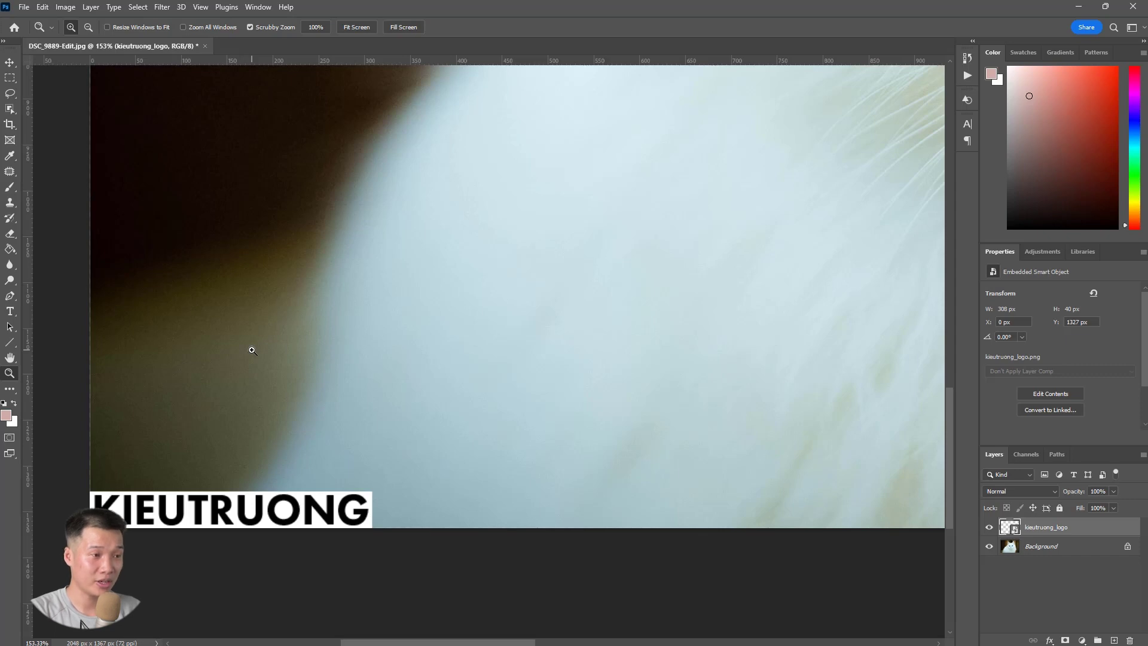
pyautogui.press('v')
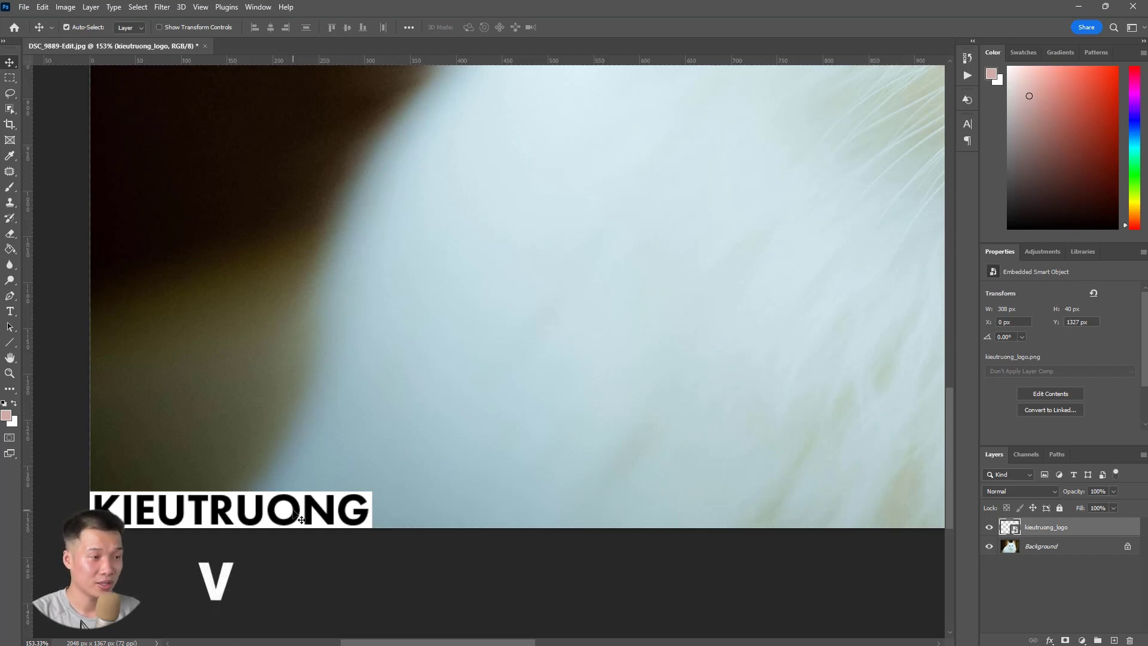
pyautogui.moveTo(293, 510); pyautogui.dragTo(310, 496)
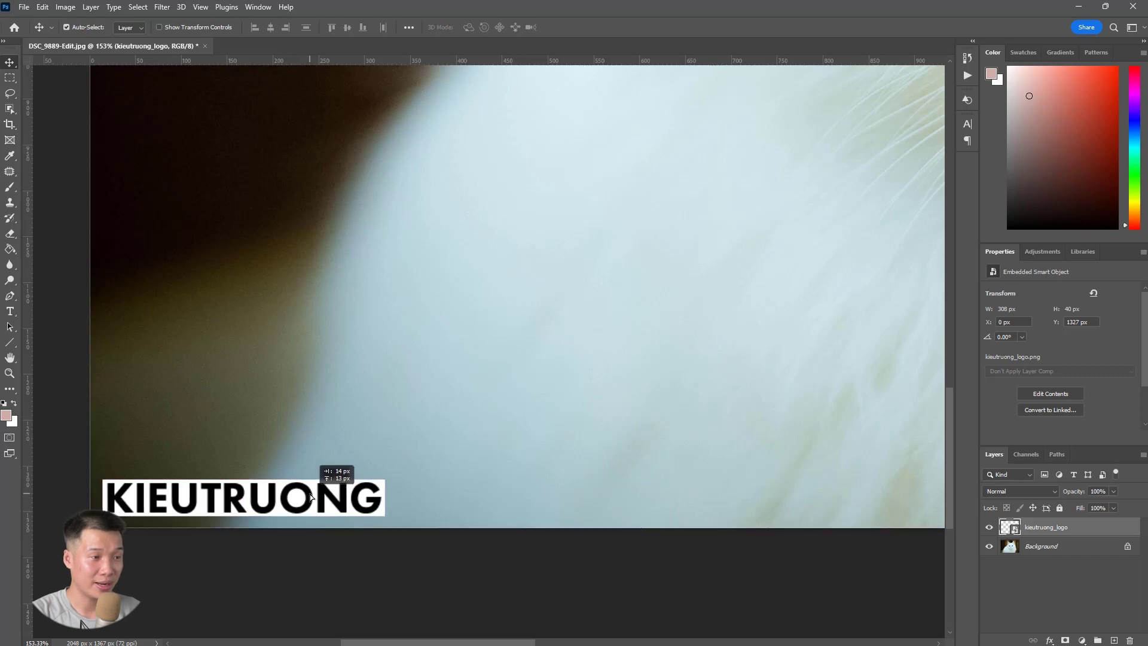
# Scale the logo down to 253 × 33 px and commit it
pyautogui.hotkey('ctrl', 't')
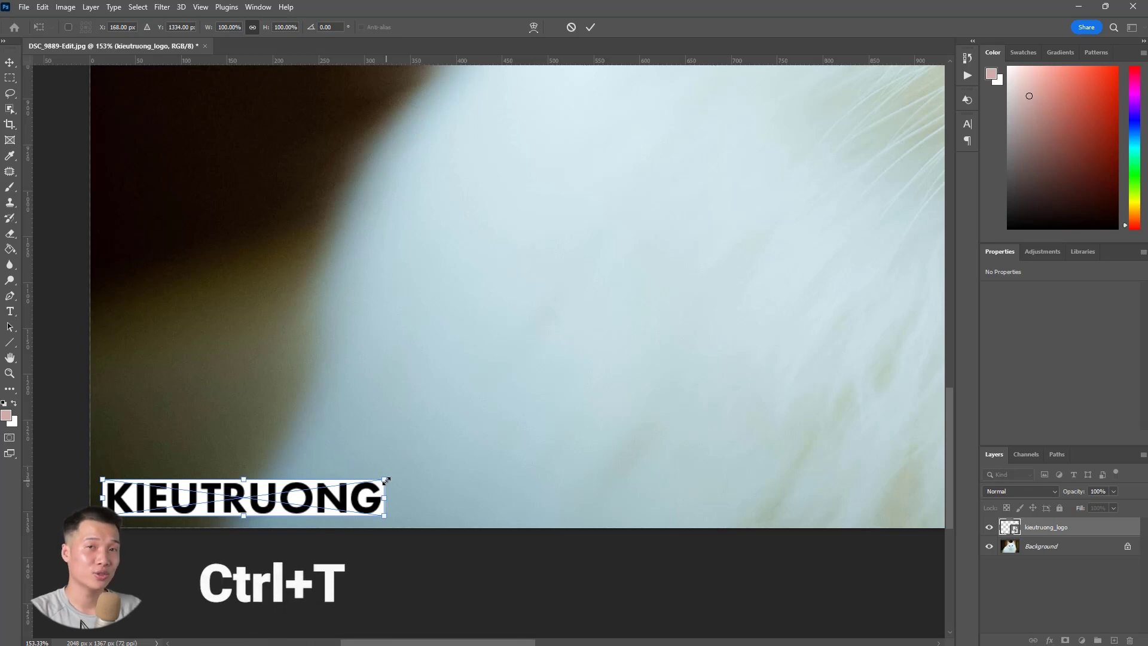
pyautogui.moveTo(386, 480); pyautogui.dragTo(338, 500)
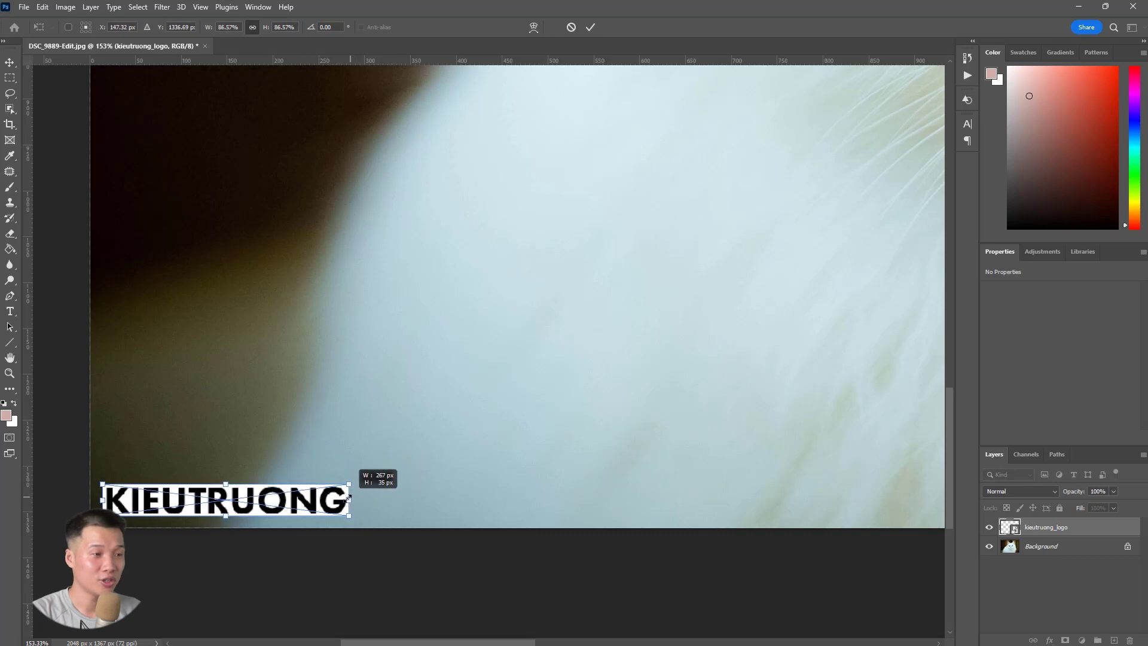
pyautogui.press('Return')
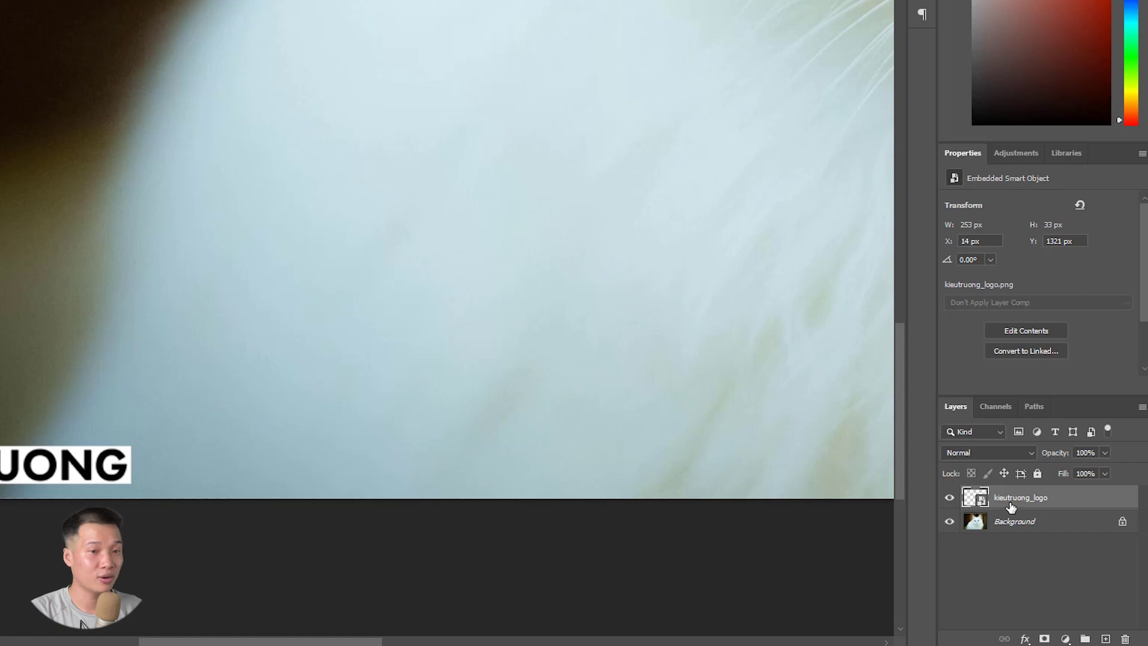
# Set the logo layer's blend mode to Multiply and its opacity to 70%
pyautogui.click(1003, 452)
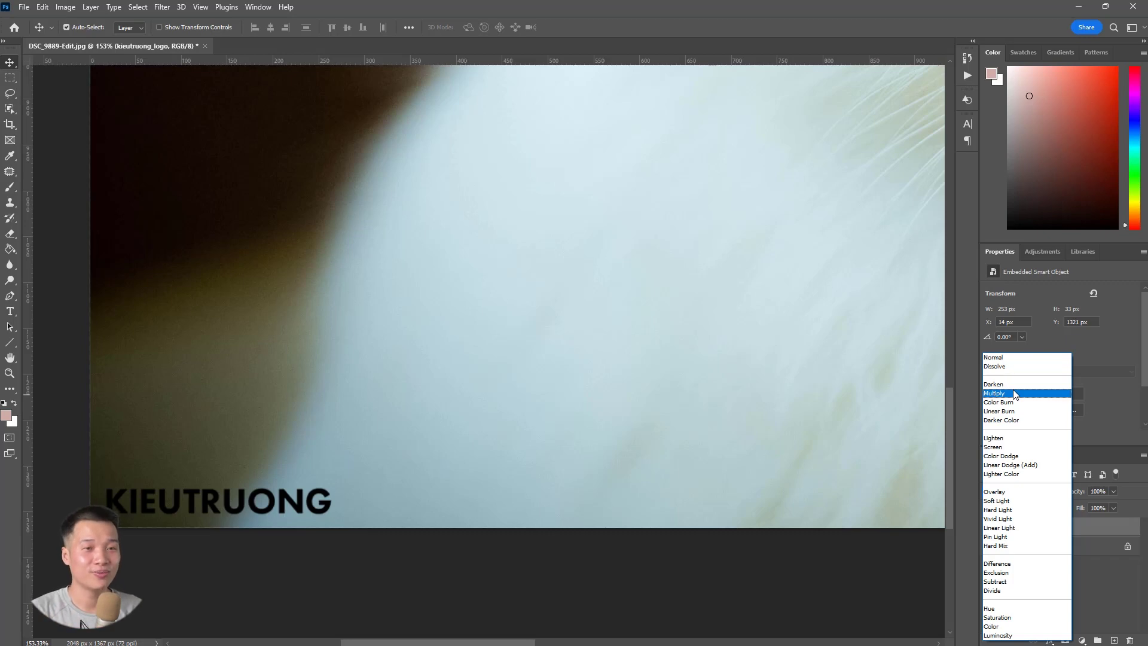
pyautogui.click(1013, 393)
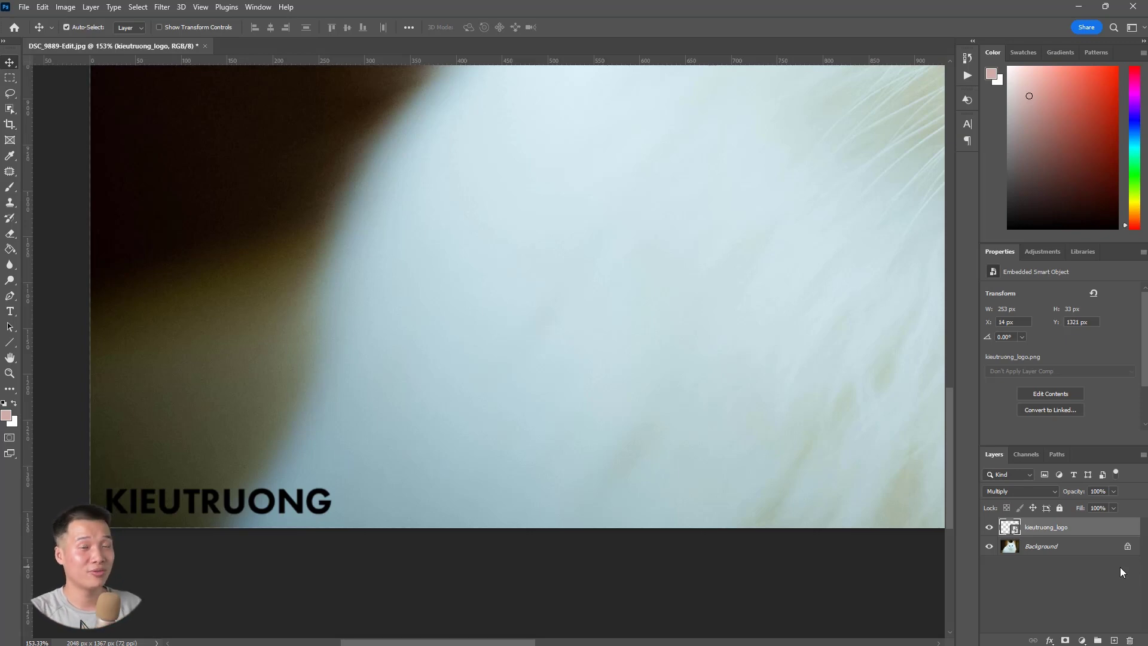
pyautogui.click(1035, 490)
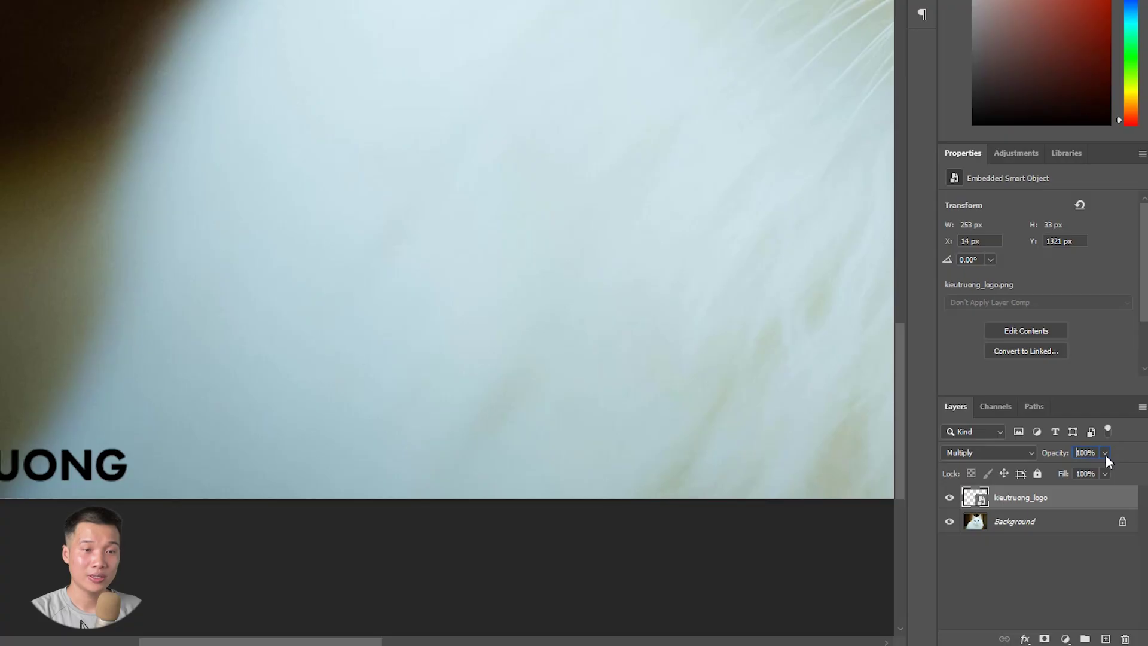
pyautogui.click(1104, 452)
pyautogui.moveTo(1100, 471); pyautogui.dragTo(1077, 474)
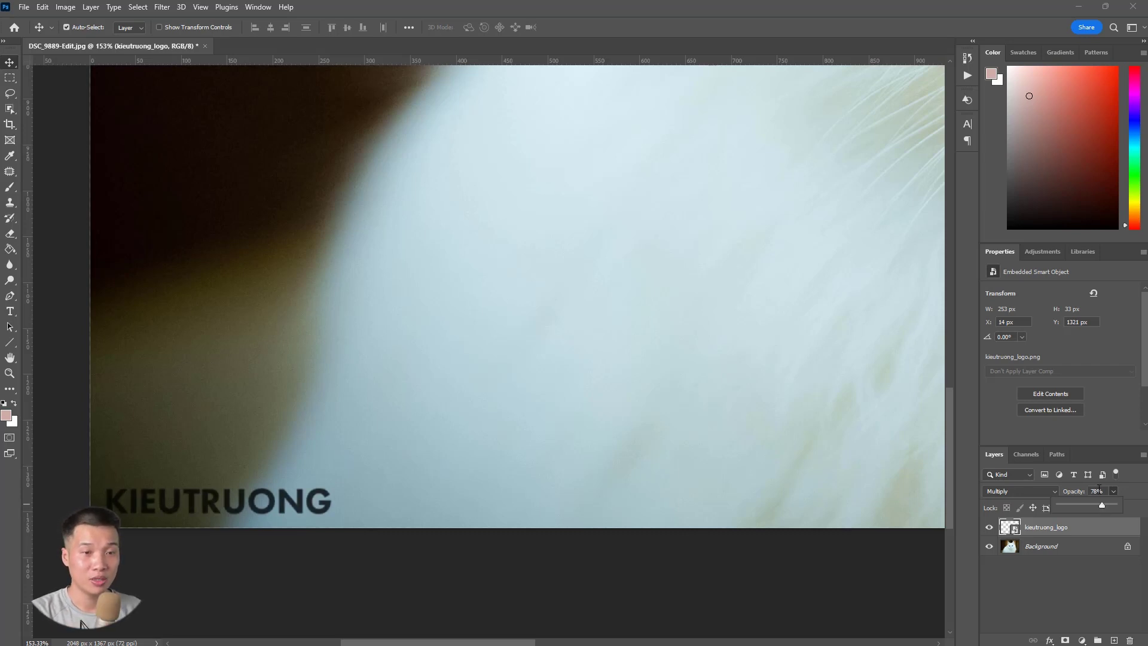
pyautogui.click(1086, 490)
pyautogui.write('7')
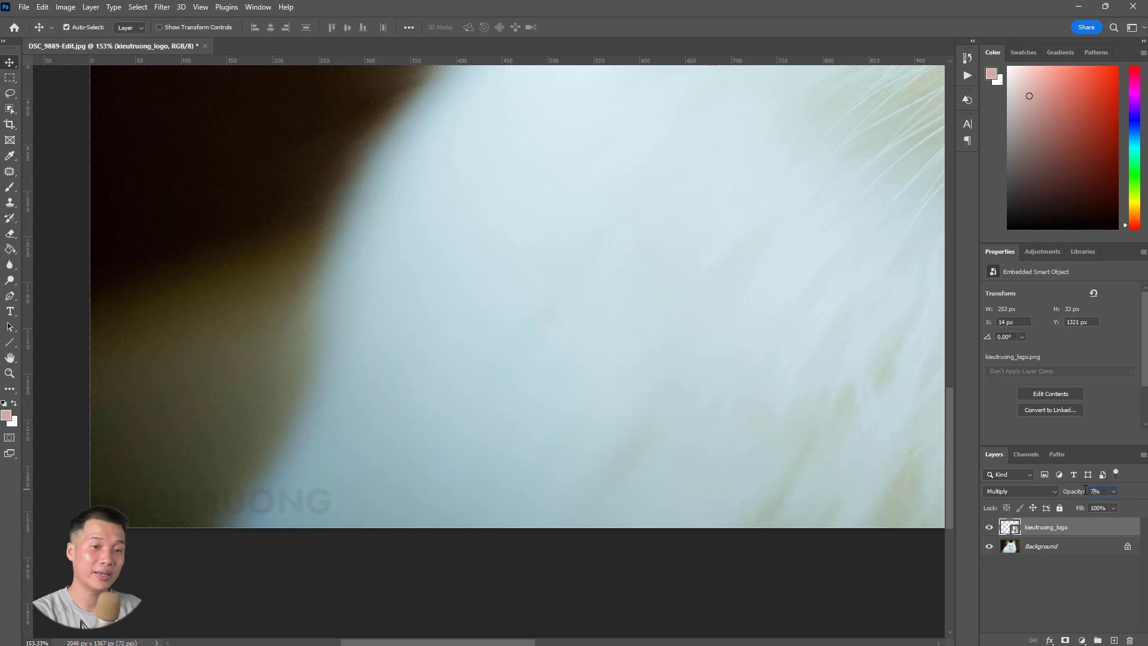
pyautogui.write('0')
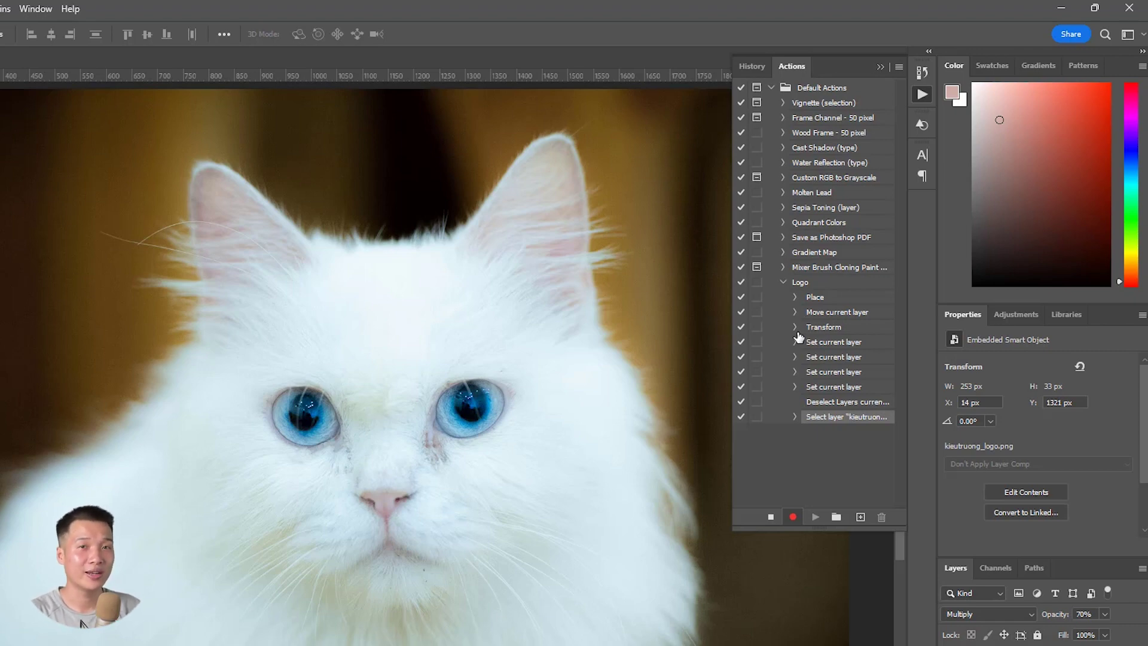
# Stop recording the Logo action and expand its Place step
pyautogui.click(769, 516)
pyautogui.click(709, 297)
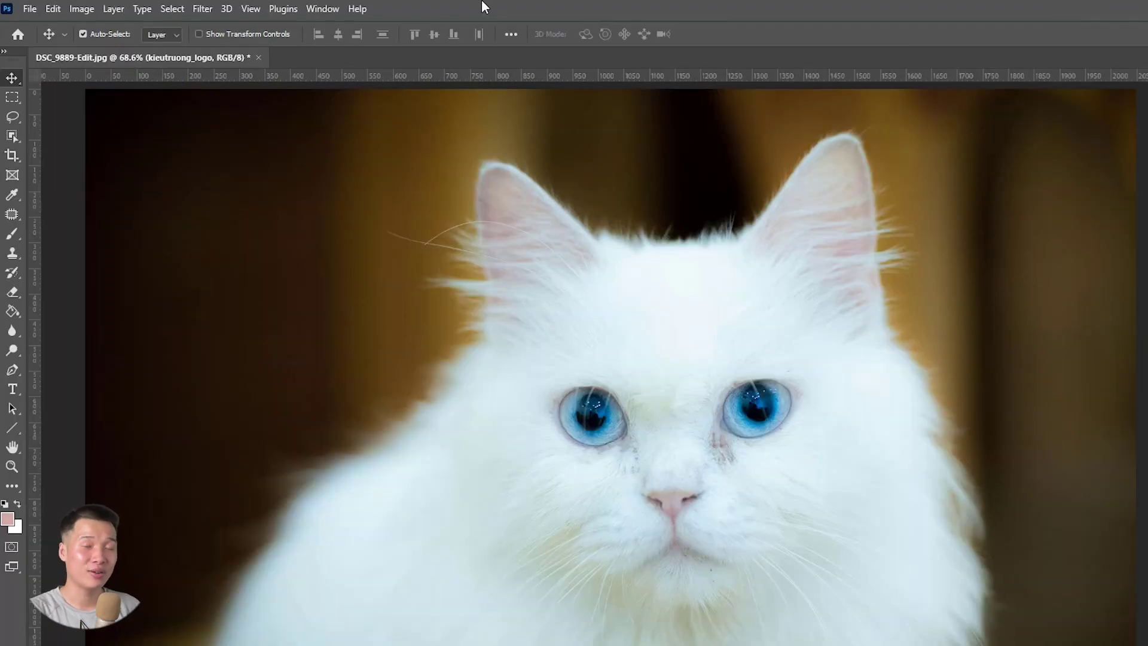
# Bring up the File menu's Export submenu for the cat photo
pyautogui.click(29, 9)
pyautogui.moveTo(46, 270)
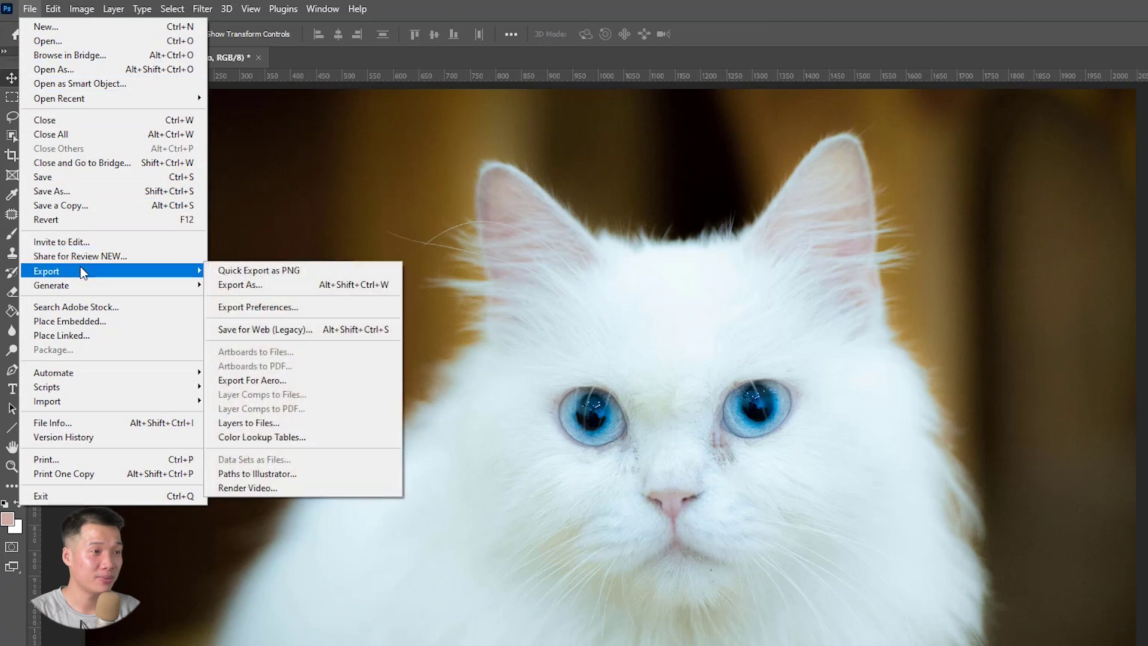
# In Export As, choose JPG at 100% quality with 2048 × 1367 px size
pyautogui.click(233, 282)
pyautogui.click(868, 172)
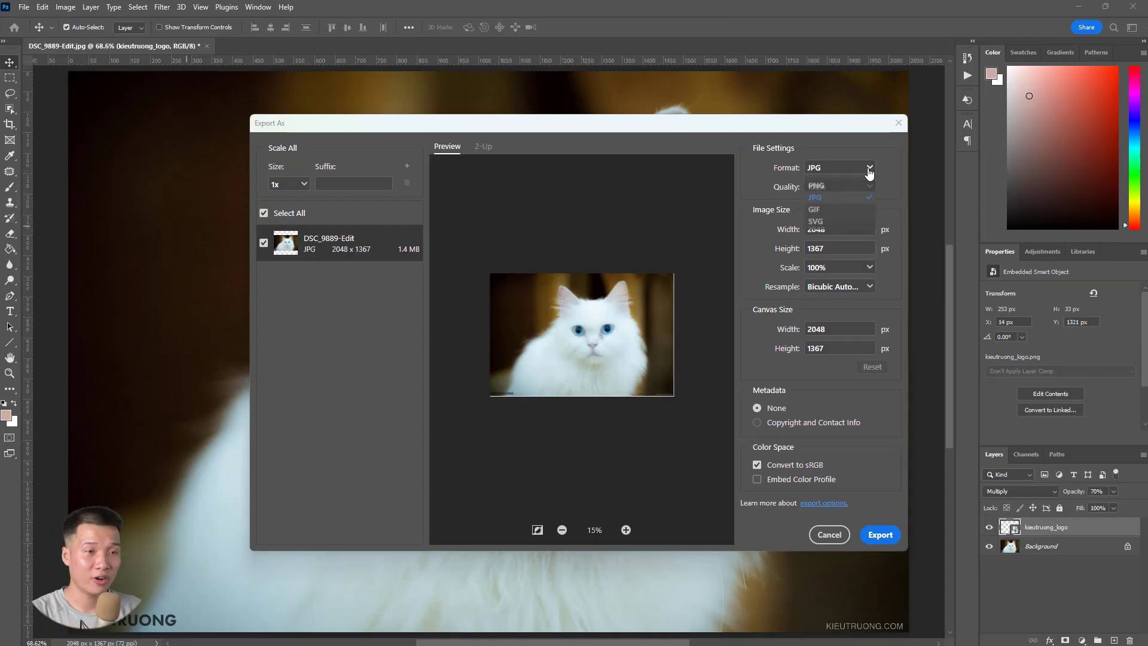
pyautogui.click(854, 198)
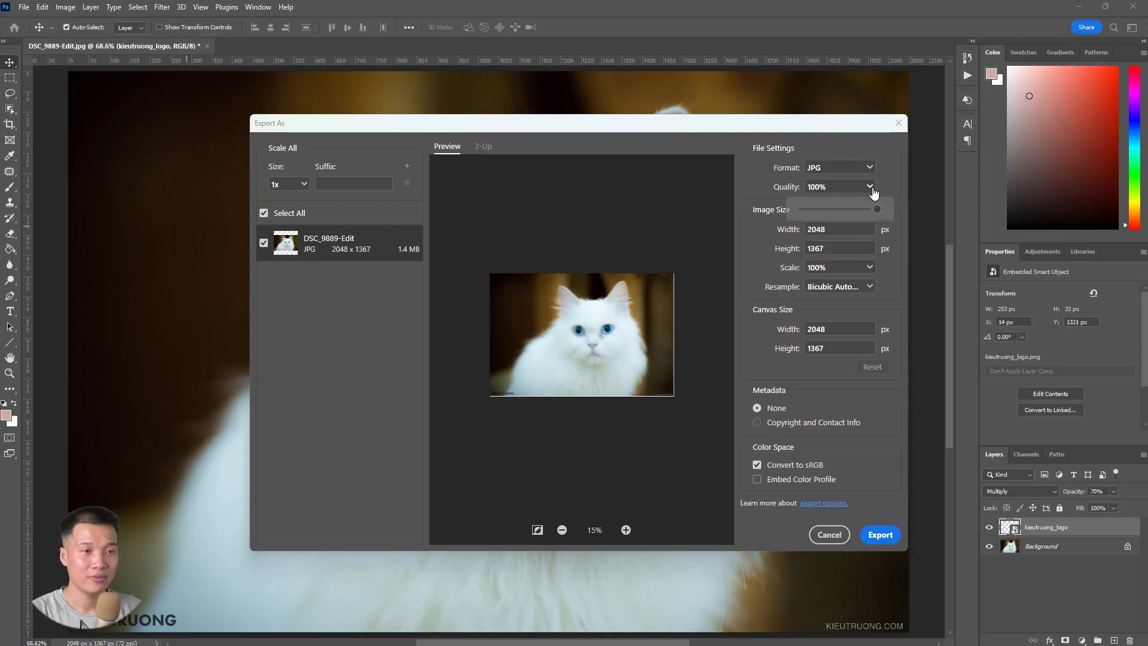
pyautogui.moveTo(879, 211)
pyautogui.mouseDown()
pyautogui.moveTo(858, 210)
pyautogui.moveTo(884, 210)
pyautogui.mouseUp()
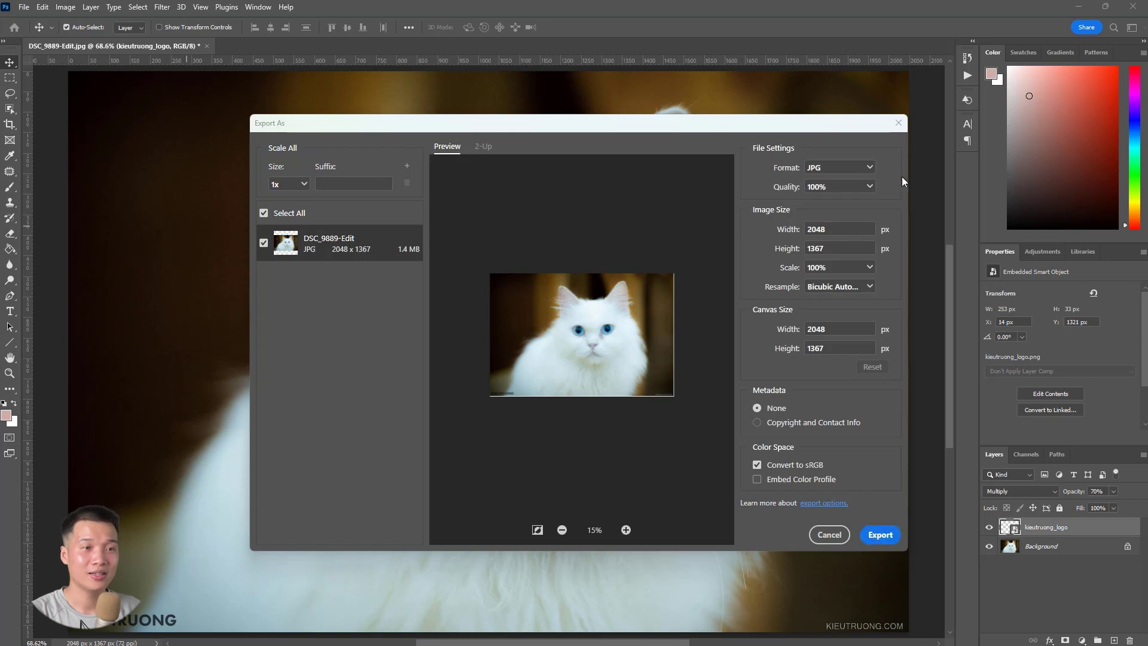
pyautogui.click(841, 226)
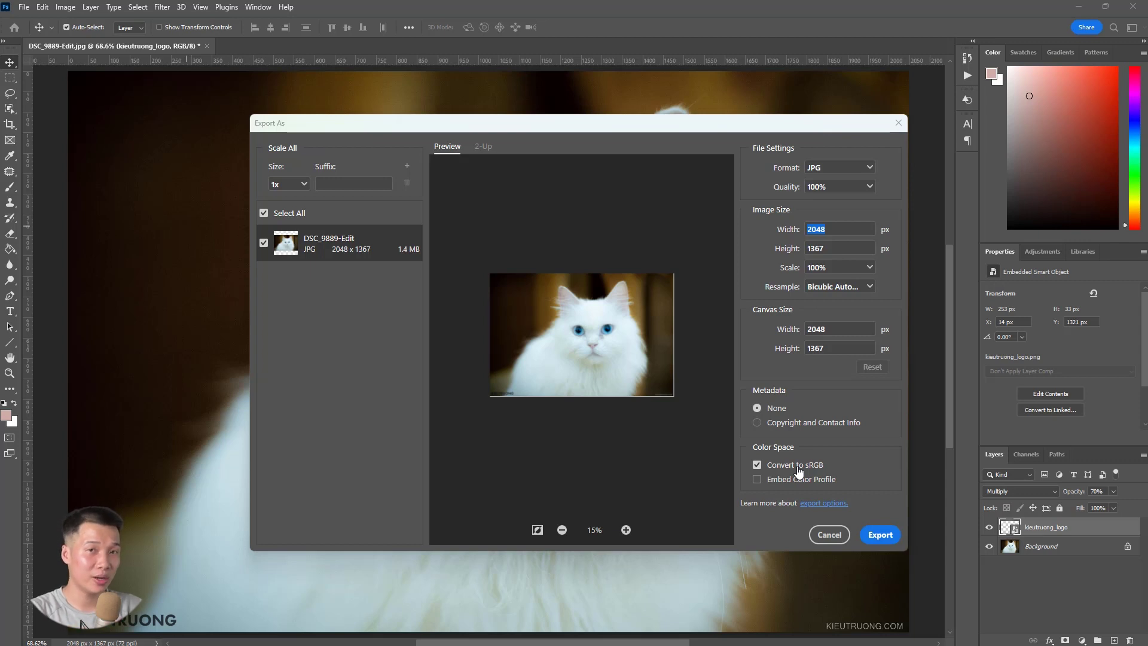
# Save the exported JPG as DSC_9889-Edit in the Desktop folder
pyautogui.click(879, 536)
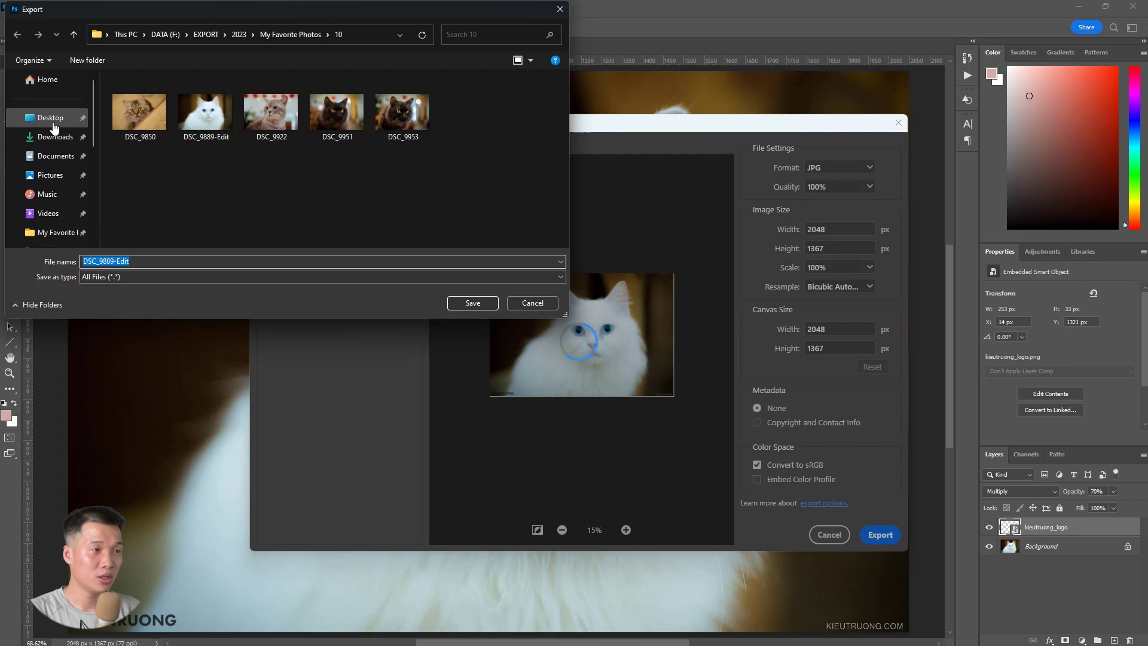
pyautogui.click(53, 122)
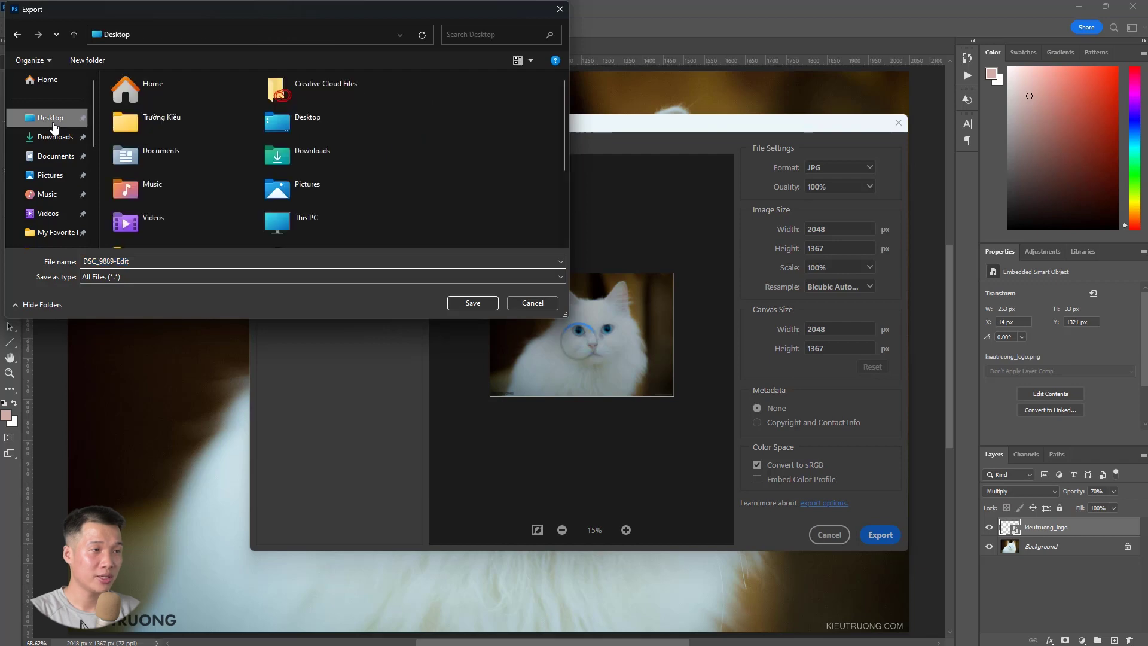
pyautogui.click(465, 261)
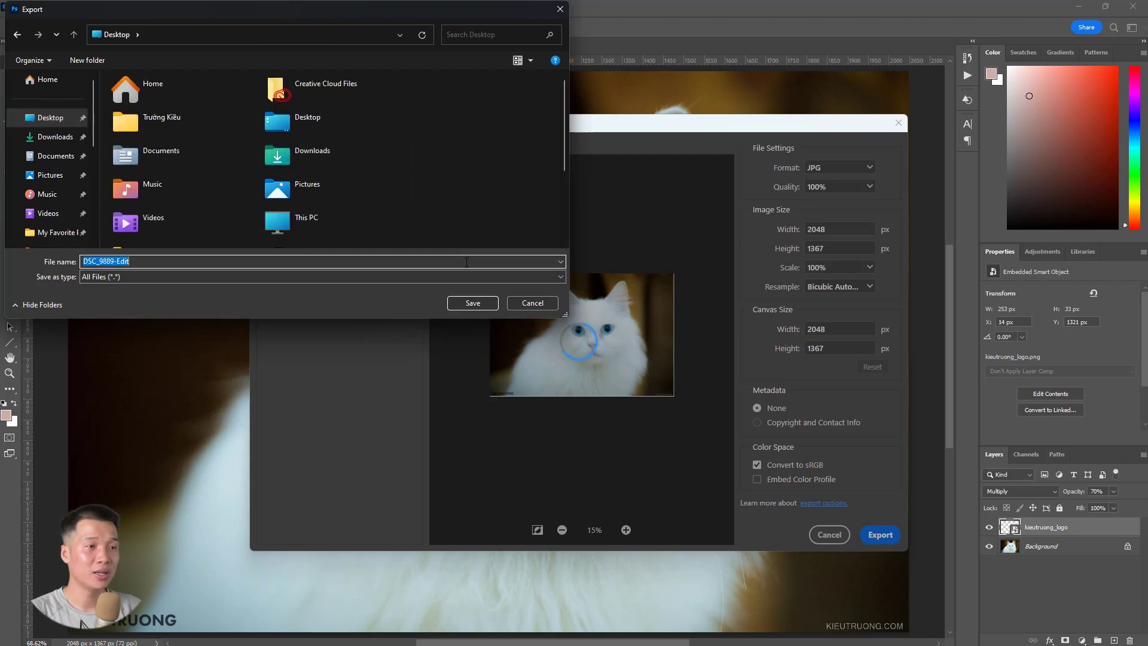
pyautogui.click(472, 303)
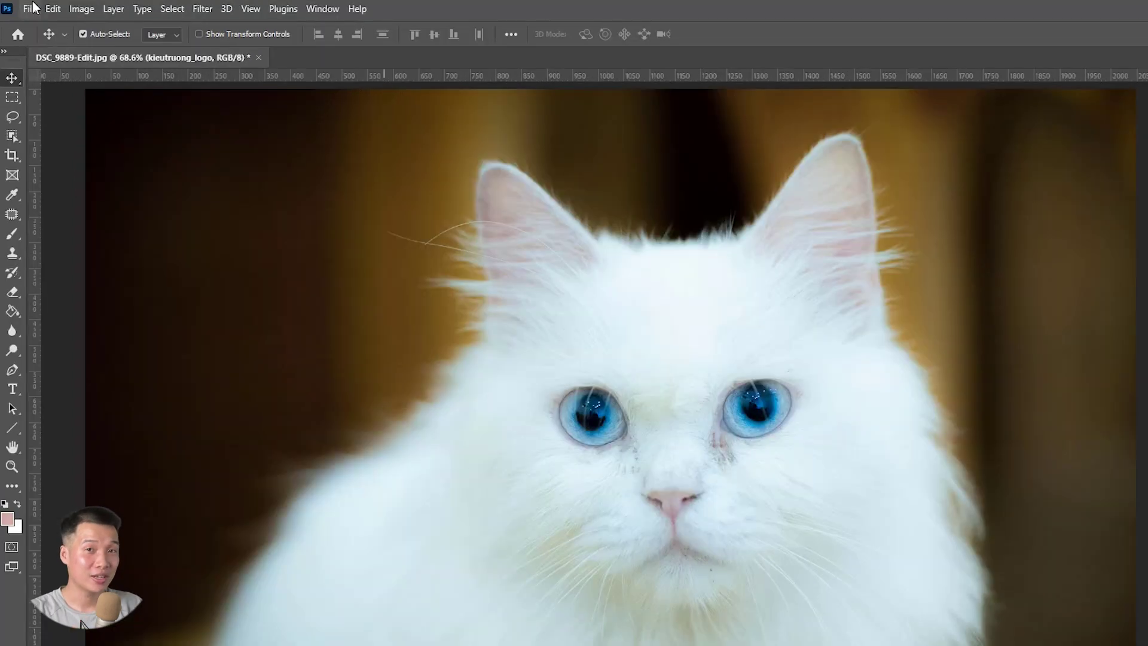
# Launch Image Processor from File > Scripts and pick folder 10 as the source images
pyautogui.click(24, 6)
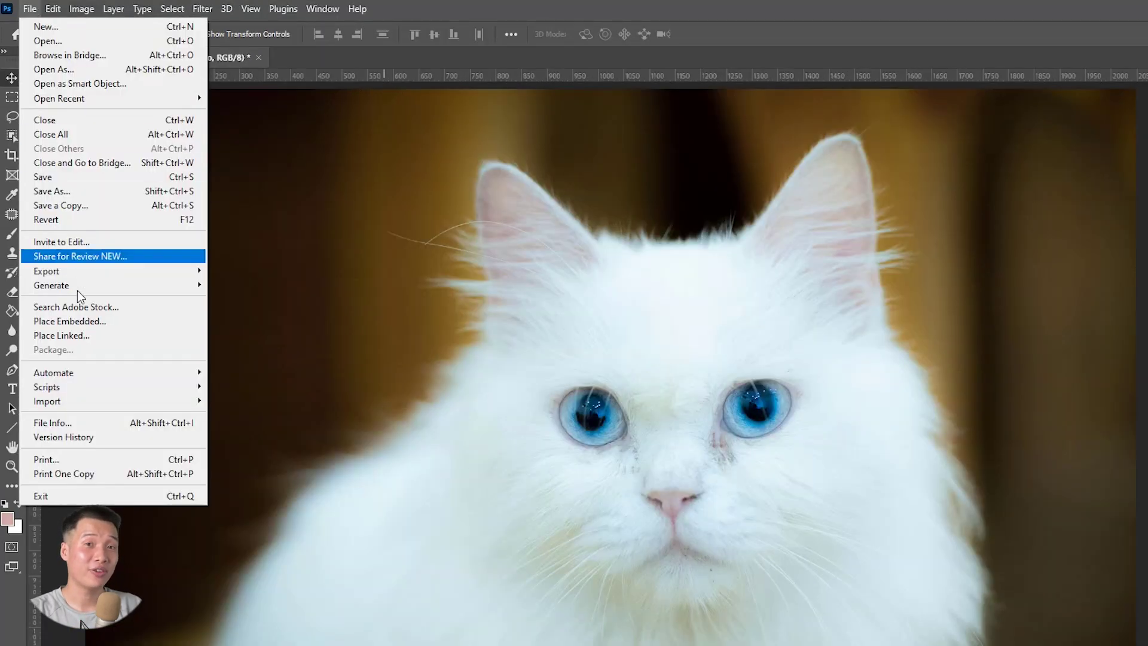
pyautogui.click(303, 386)
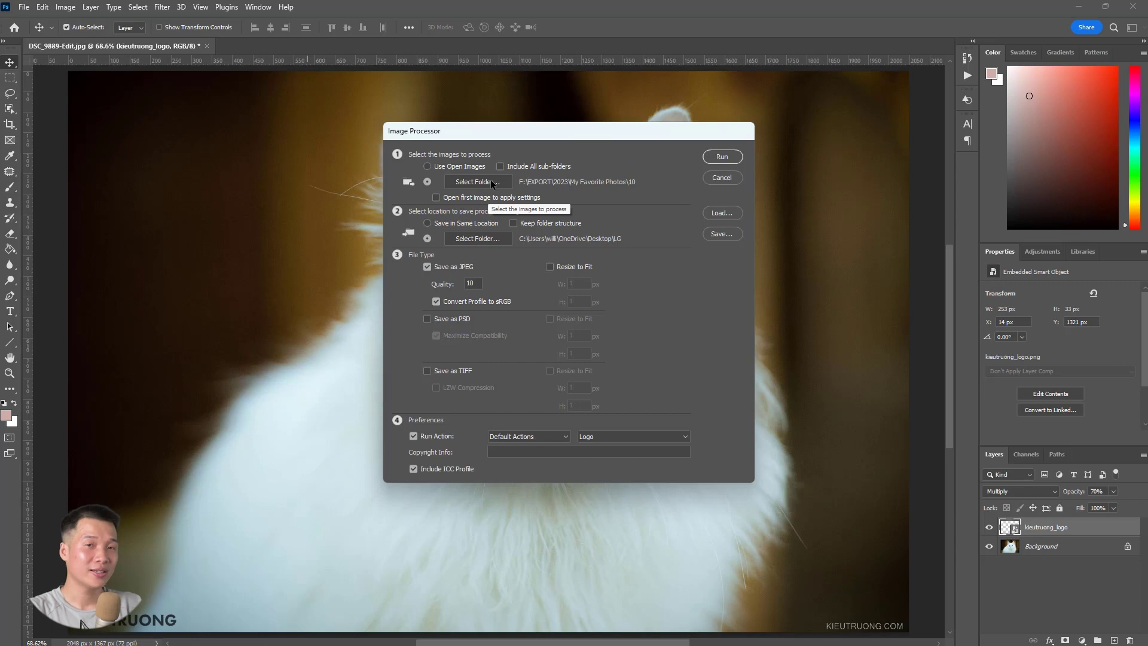
pyautogui.click(492, 182)
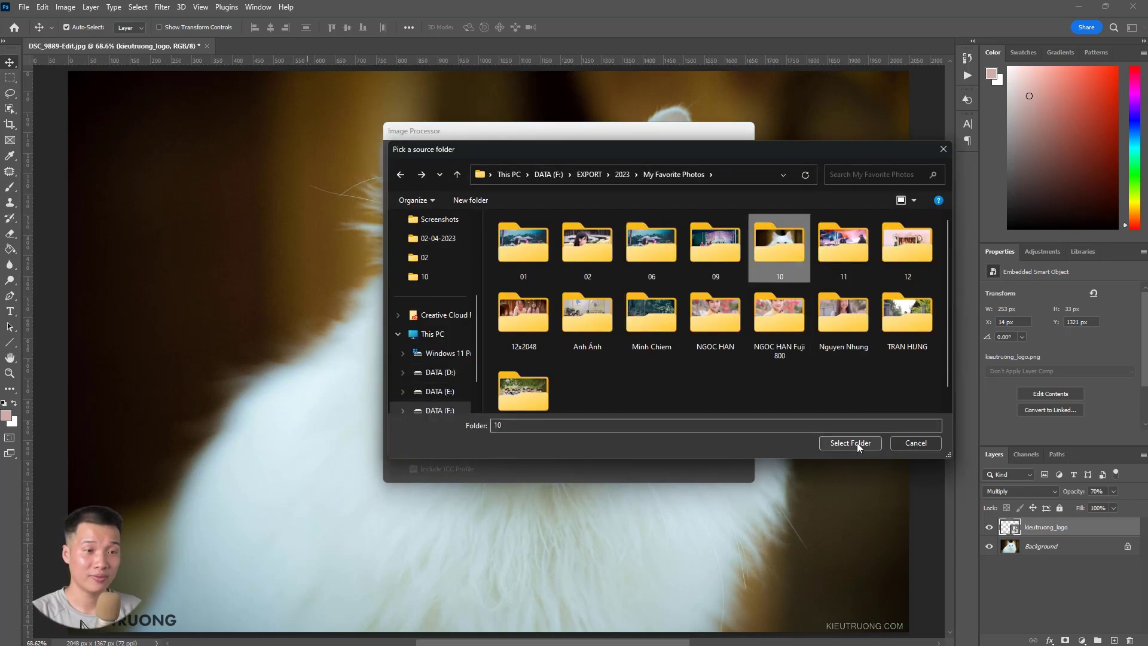
pyautogui.click(856, 442)
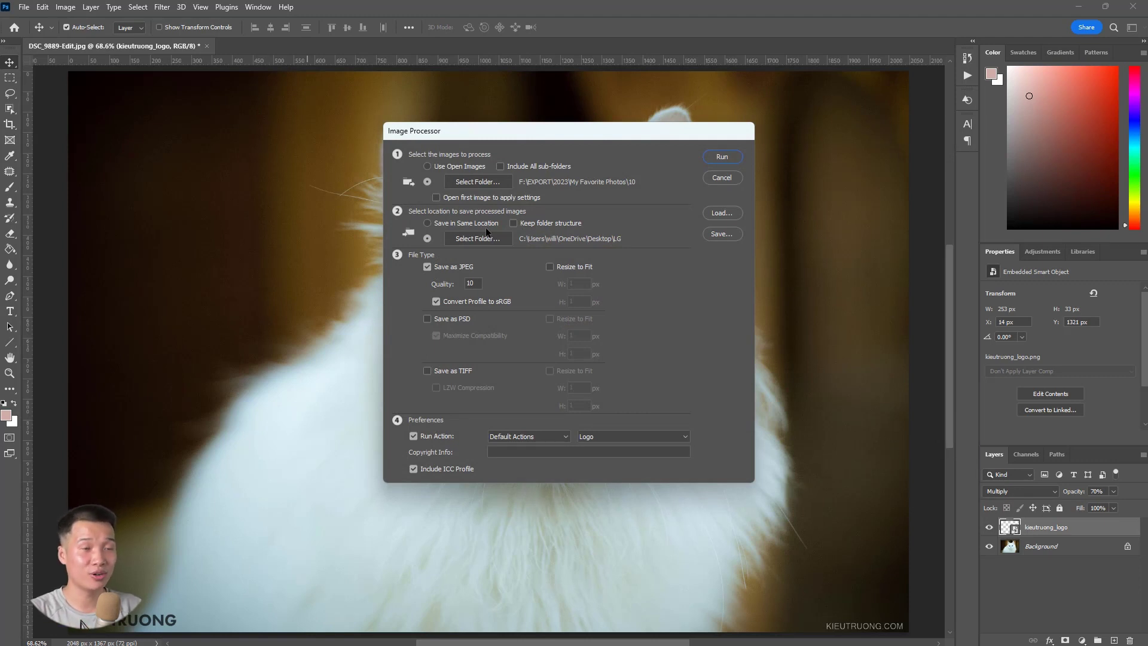
# Save output to a separate folder, a newly created Desktop folder named Logo
pyautogui.click(452, 224)
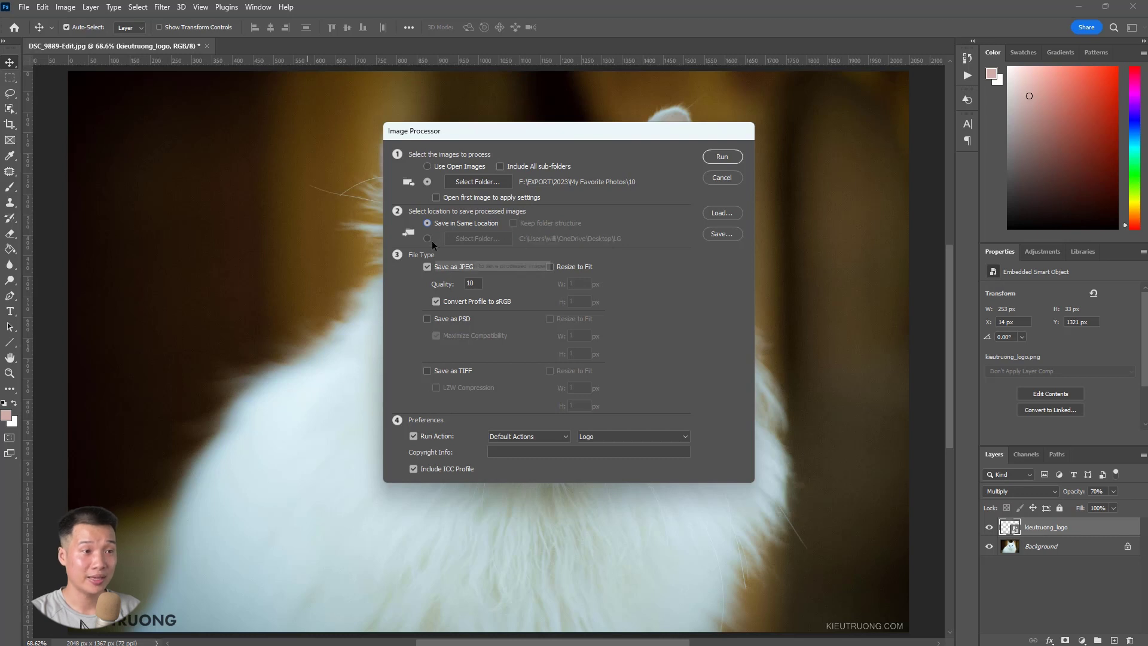
pyautogui.click(426, 239)
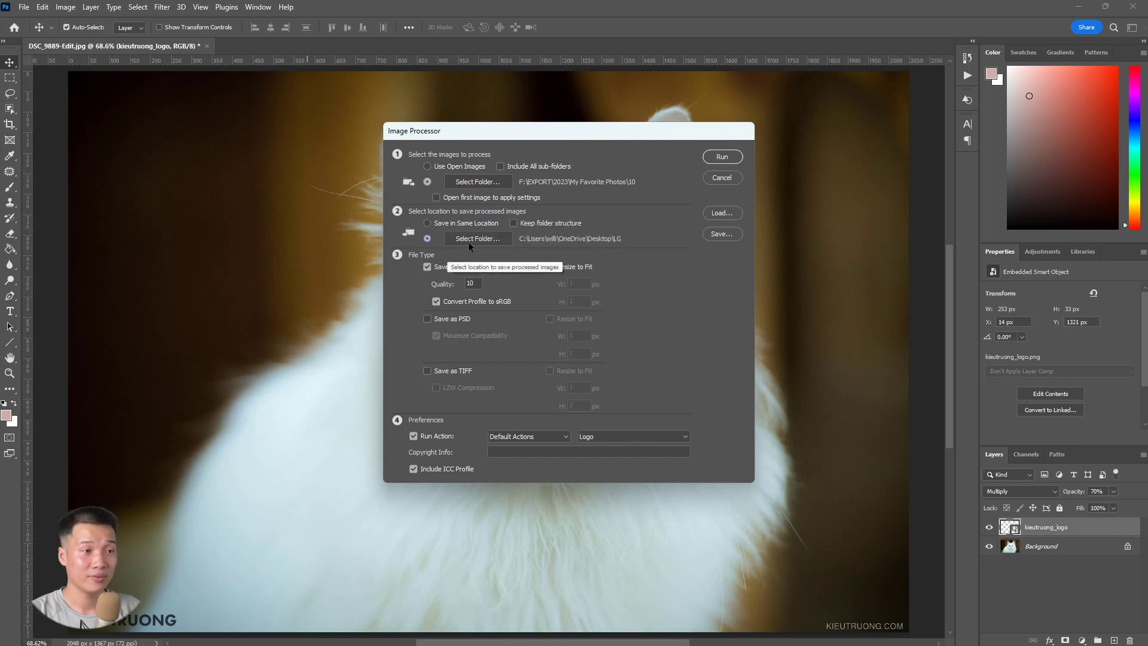
pyautogui.click(483, 240)
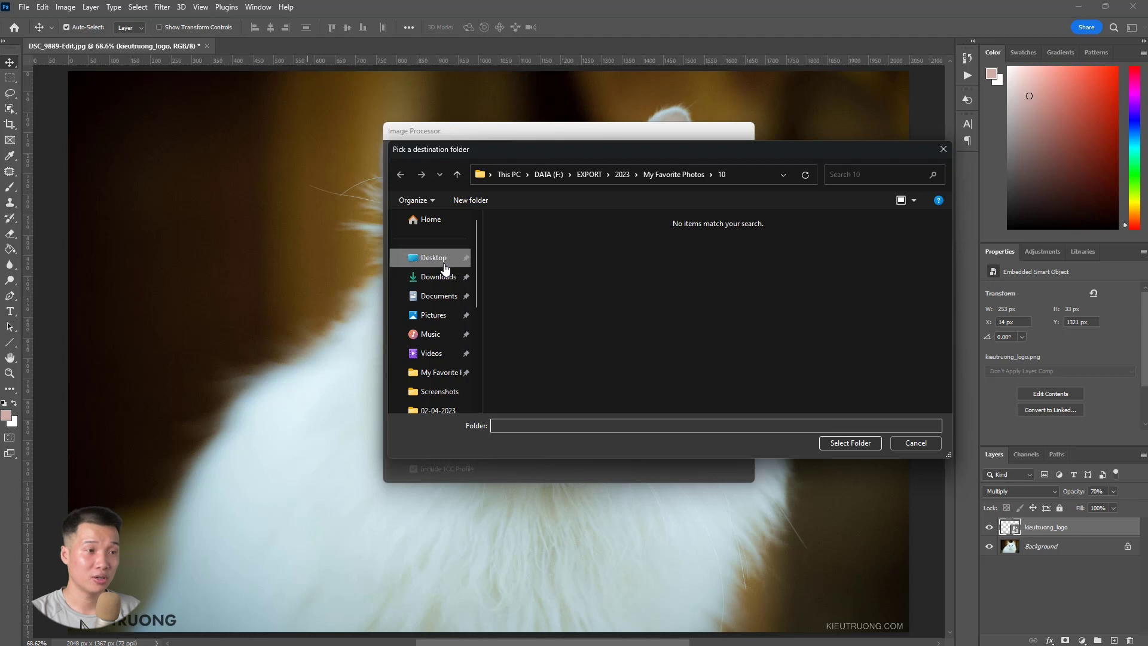
pyautogui.click(473, 207)
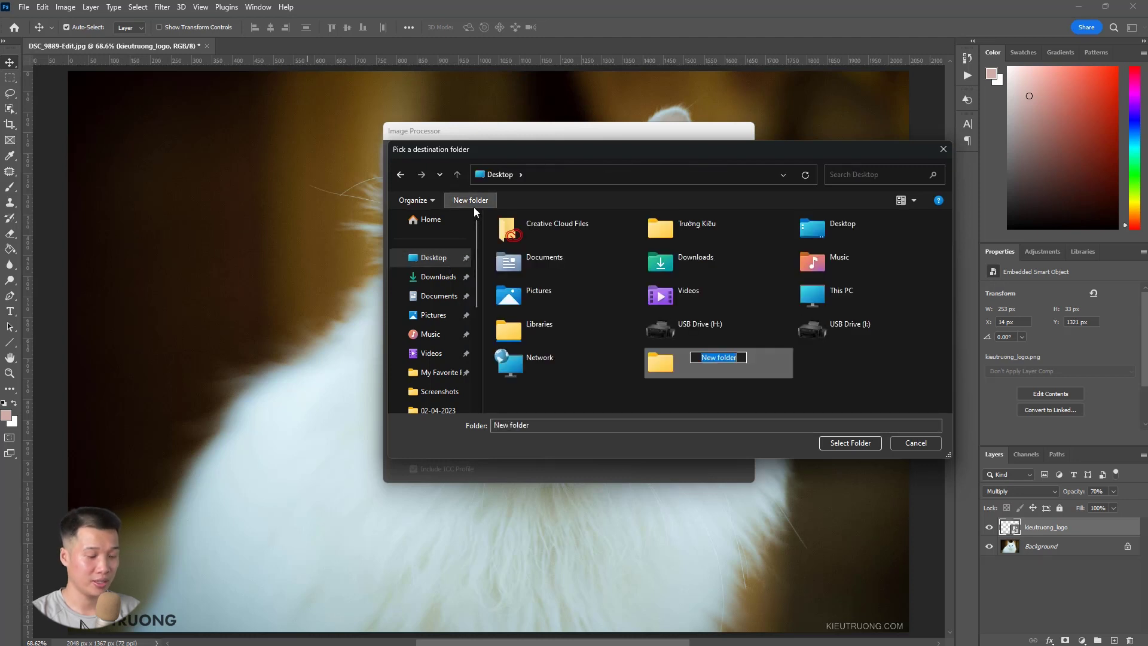
pyautogui.write('Logo')
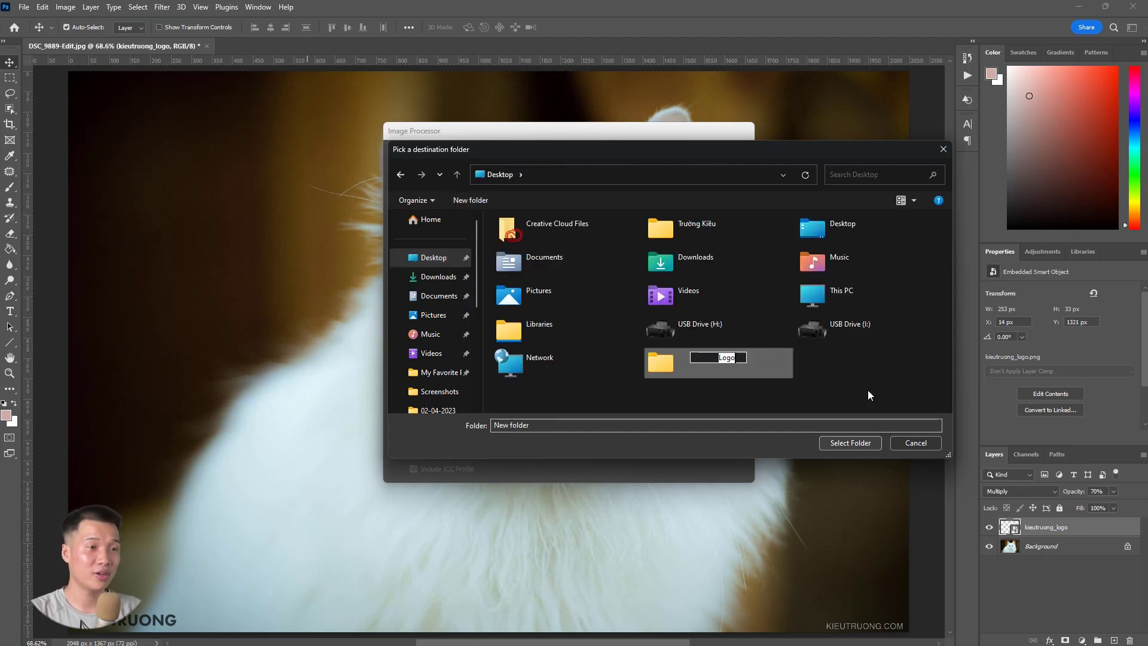
pyautogui.click(661, 367)
pyautogui.press('Return')
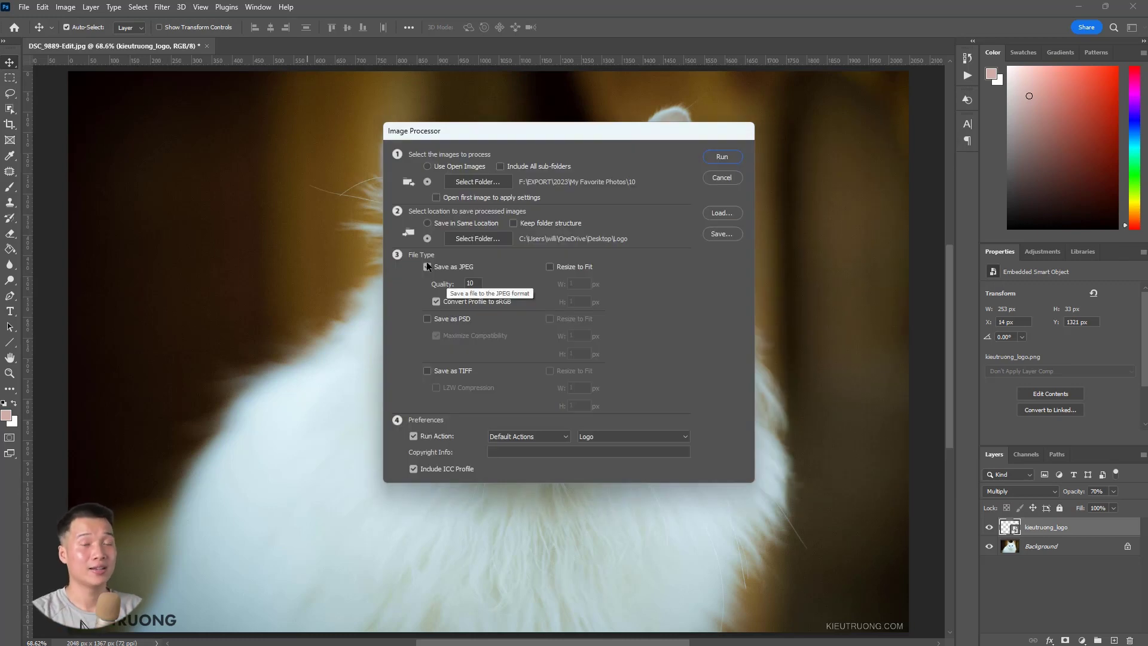
# Save as JPEG at quality 8, run the Logo action, and start the batch
pyautogui.click(426, 267)
pyautogui.write('8')
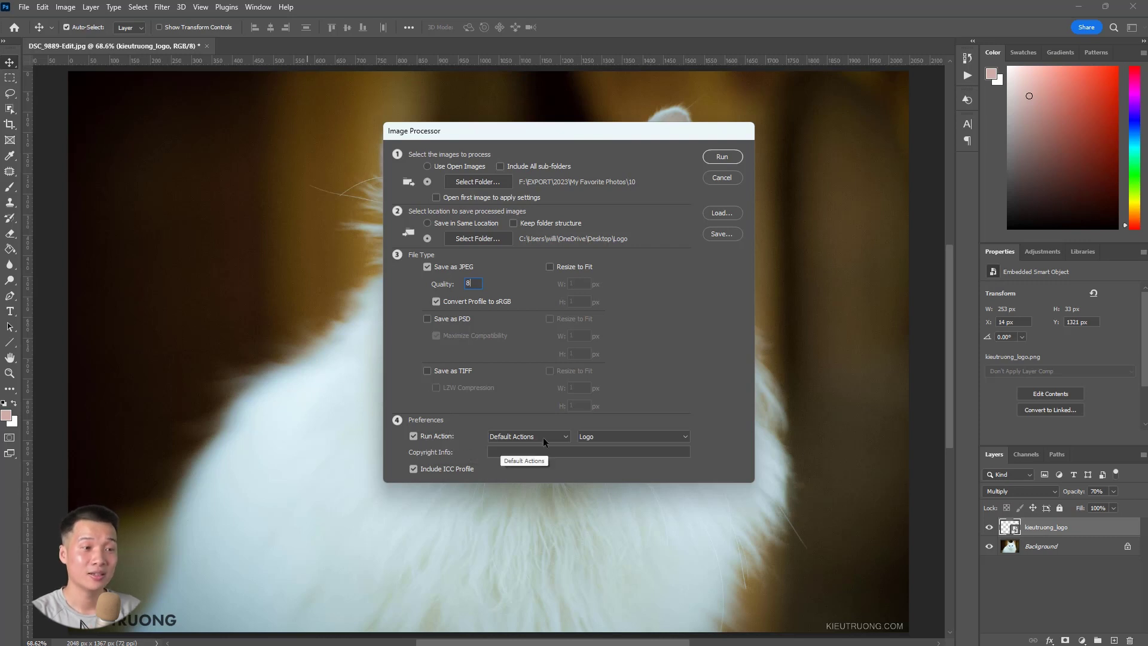
pyautogui.click(598, 436)
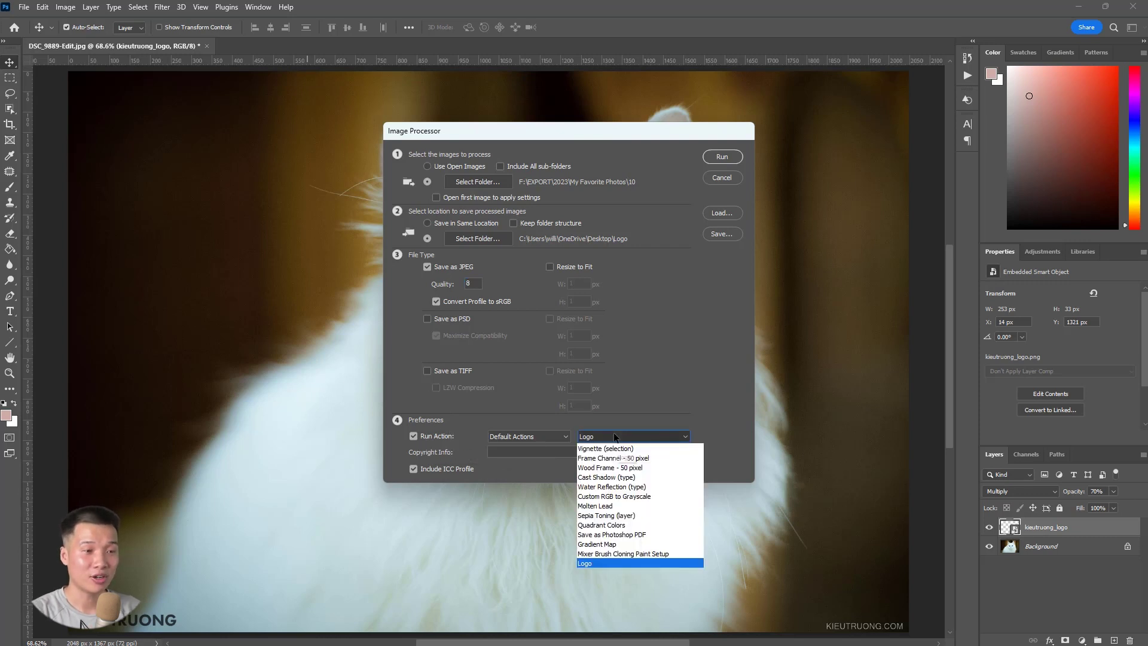
pyautogui.click(621, 561)
pyautogui.click(724, 159)
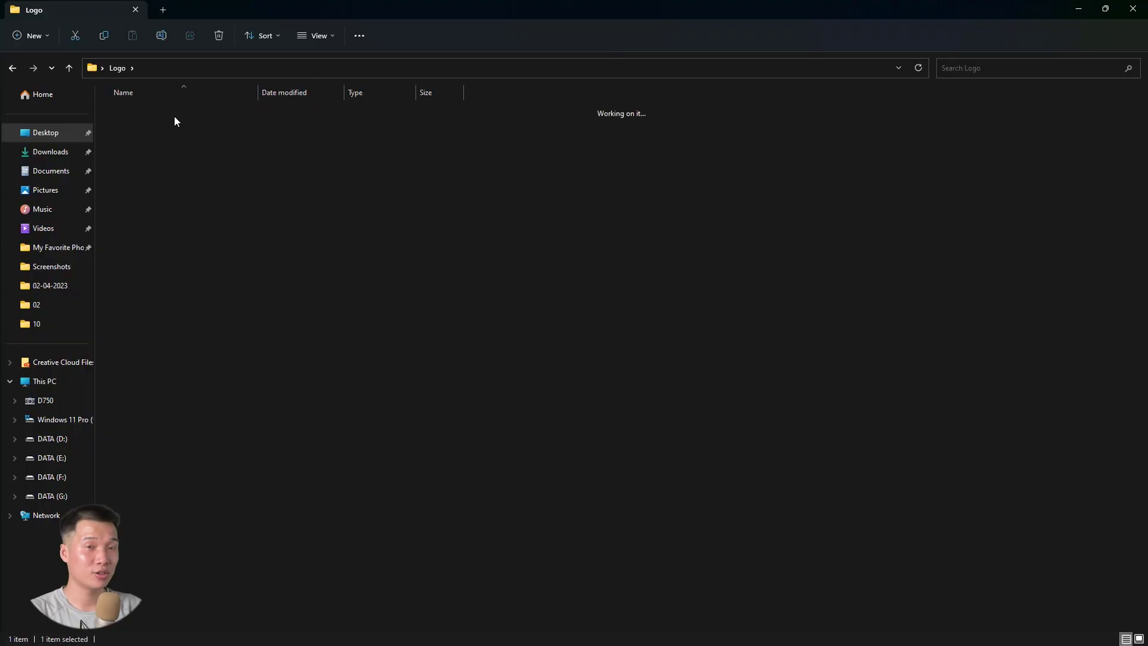
# View the Logo\JPEG results as large icons and open DSC_9850.jpg
pyautogui.hotkey('ctrl', 'shift', '2')
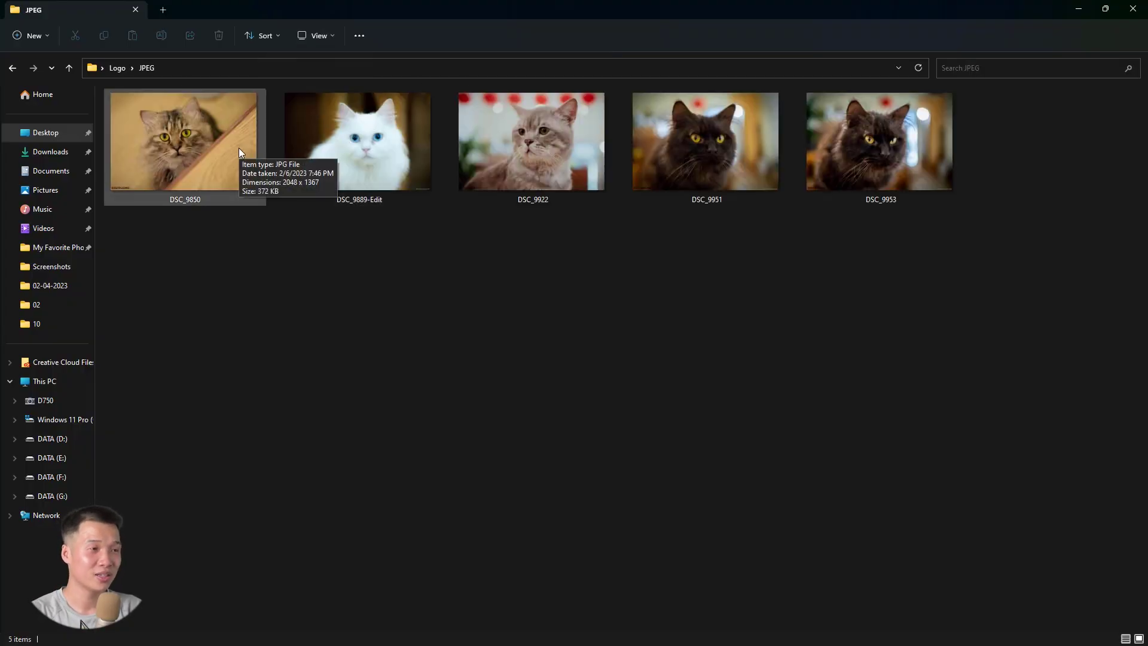
pyautogui.doubleClick(238, 149)
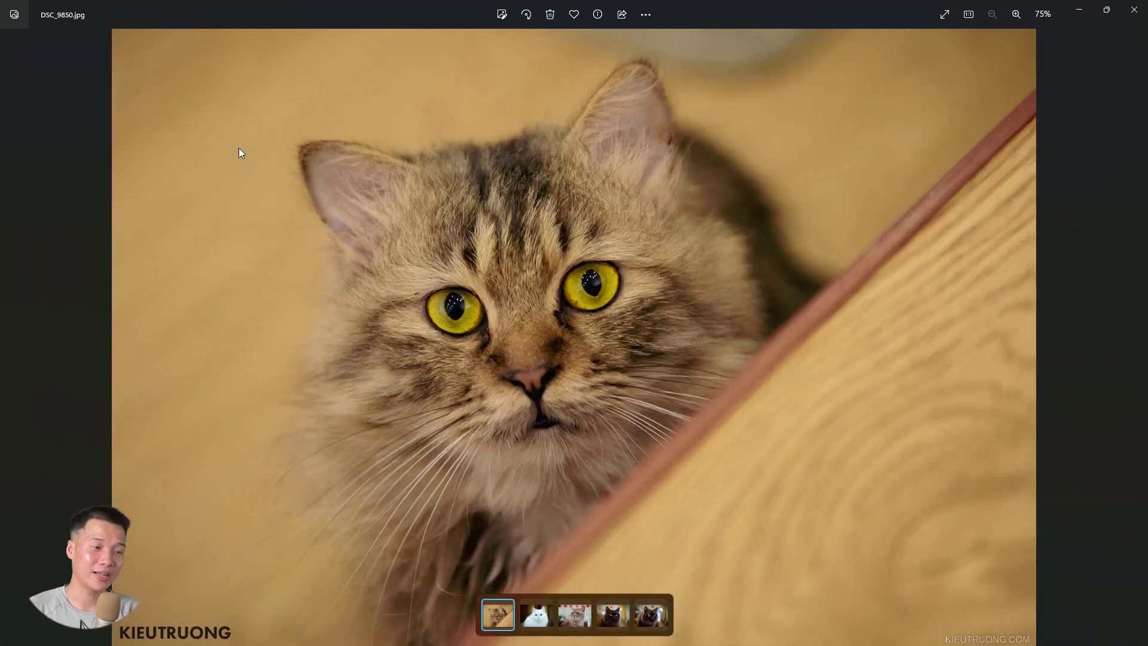
# Page forward to DSC_9953.jpg to check the KIEUTRUONG logo watermark
pyautogui.press('Right')
pyautogui.press('Right')
pyautogui.press('Right')
pyautogui.press('Right')
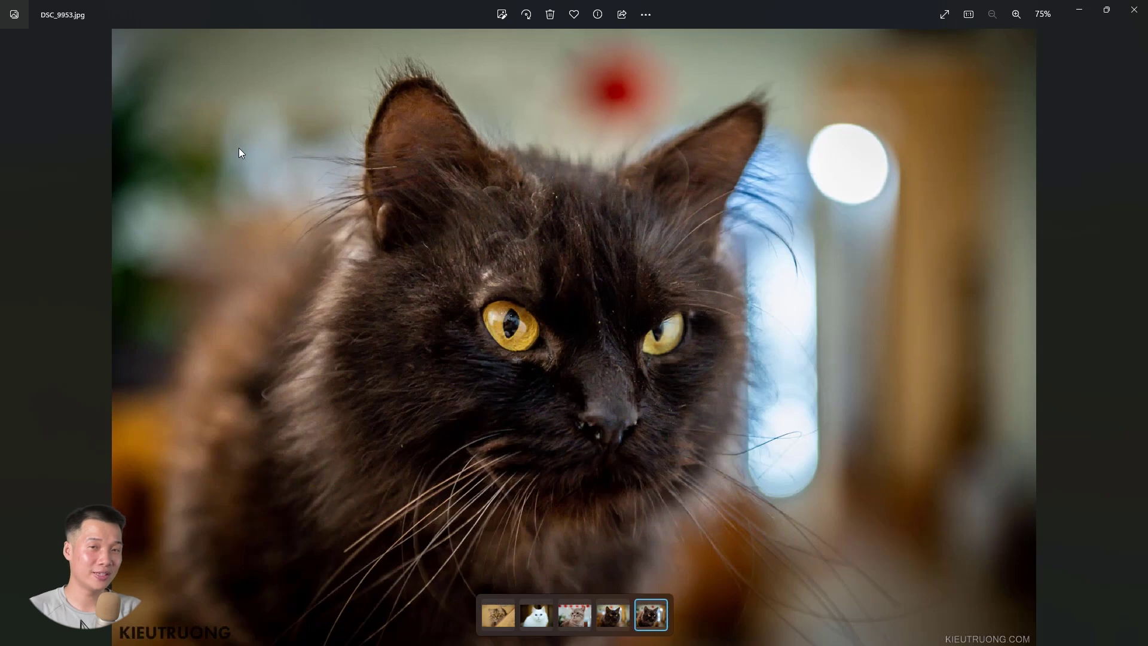